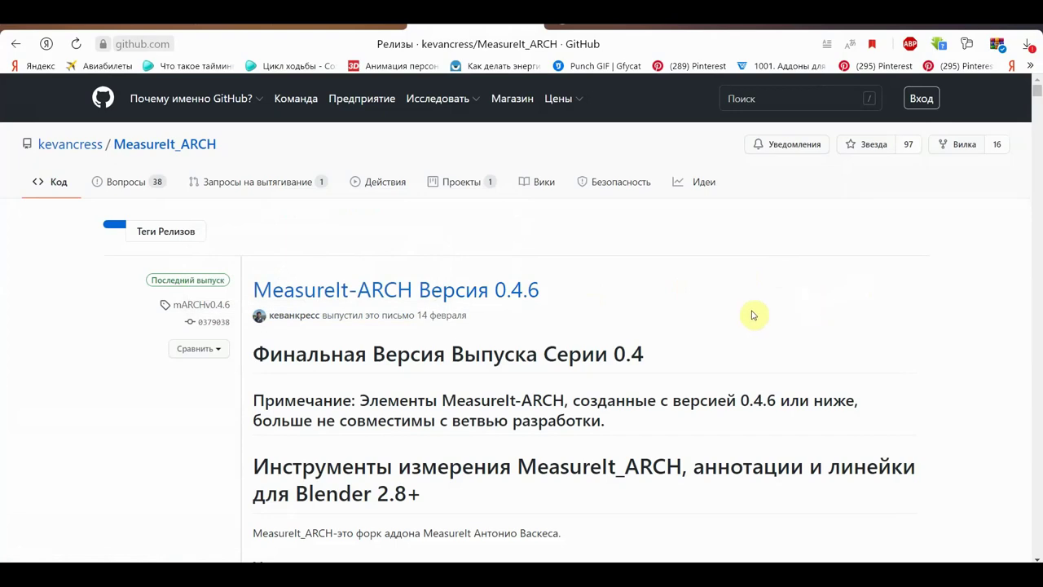
Scroll the MeasureIt-ARCH 0.4.6 release notes down to the Aligned, Axis and Bounds sections and back.
{"action": "scroll", "coordinate": [753, 315], "scroll_direction": "down", "scroll_amount": 5}
{"action": "scroll", "coordinate": [753, 315], "scroll_direction": "down", "scroll_amount": 5}
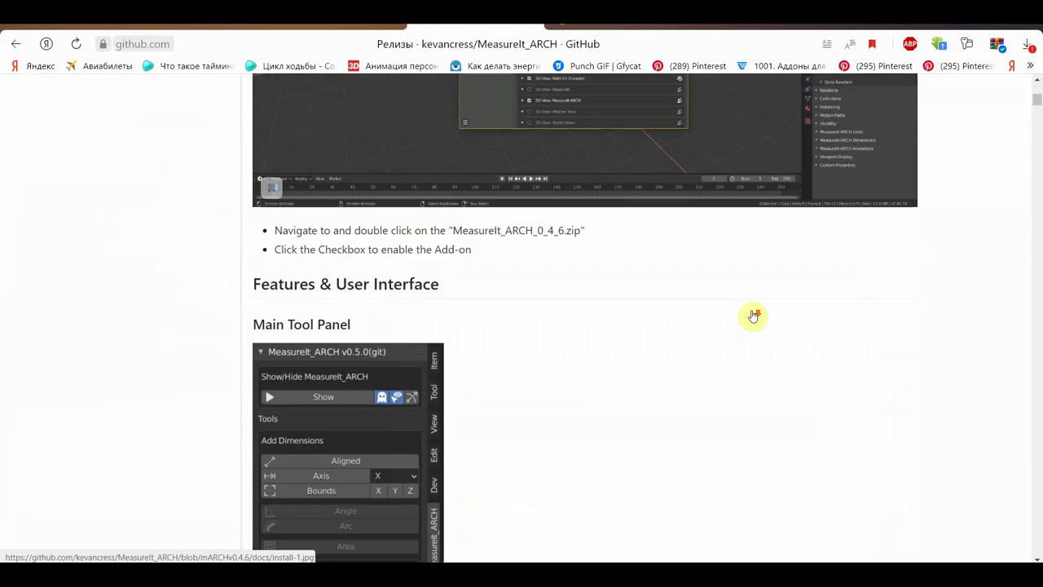
{"action": "scroll", "coordinate": [753, 315], "scroll_direction": "down", "scroll_amount": 5}
{"action": "scroll", "coordinate": [753, 315], "scroll_direction": "down", "scroll_amount": 5}
{"action": "scroll", "coordinate": [753, 315], "scroll_direction": "down", "scroll_amount": 5}
{"action": "scroll", "coordinate": [753, 315], "scroll_direction": "down", "scroll_amount": 5}
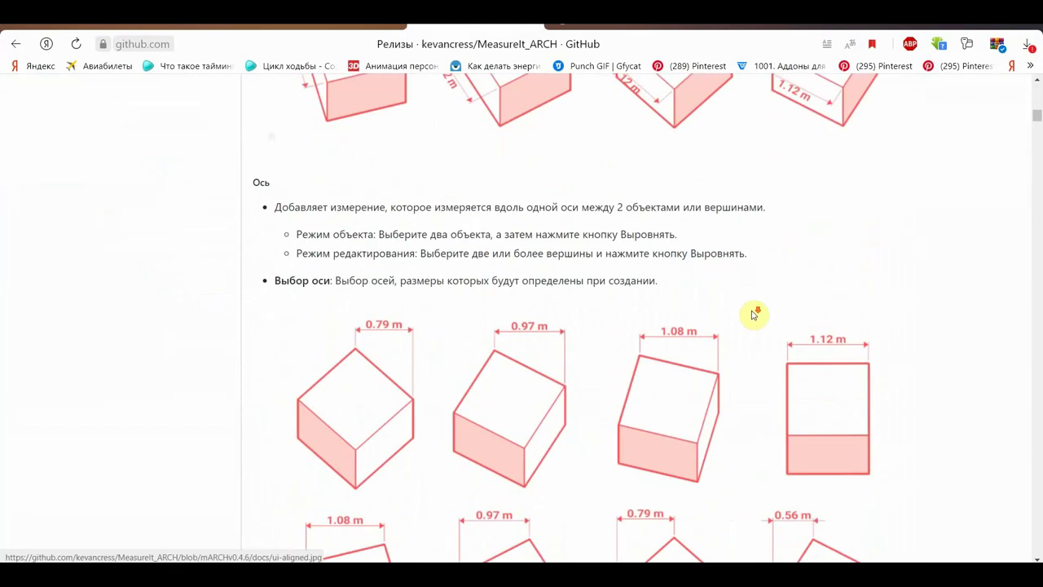
{"action": "scroll", "coordinate": [753, 315], "scroll_direction": "down", "scroll_amount": 5}
{"action": "scroll", "coordinate": [753, 314], "scroll_direction": "down", "scroll_amount": 5}
{"action": "scroll", "coordinate": [753, 314], "scroll_direction": "up", "scroll_amount": 1}
{"action": "scroll", "coordinate": [753, 314], "scroll_direction": "up", "scroll_amount": 5}
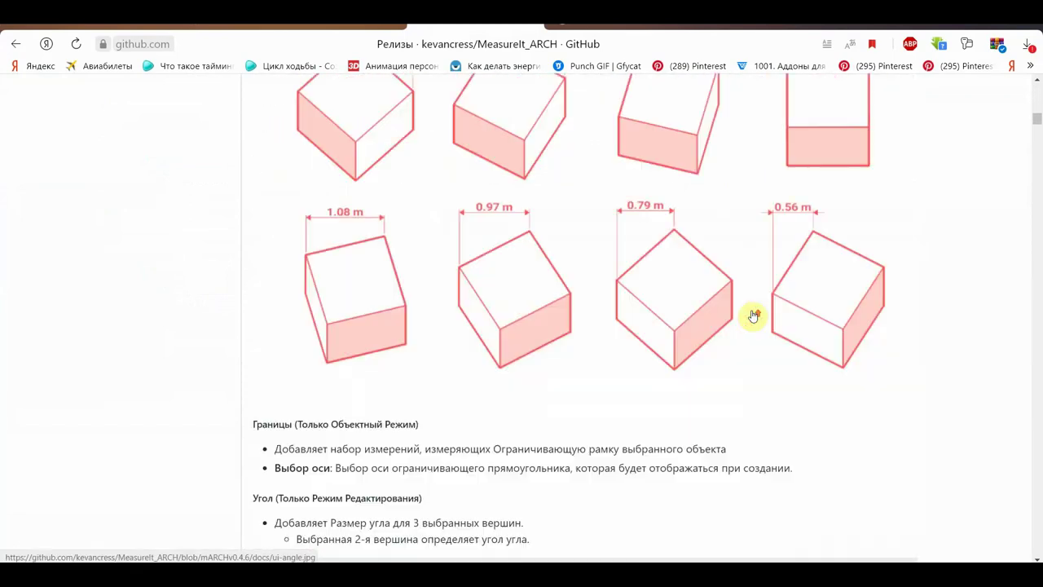
{"action": "scroll", "coordinate": [753, 315], "scroll_direction": "up", "scroll_amount": 5}
{"action": "scroll", "coordinate": [753, 315], "scroll_direction": "up", "scroll_amount": 5}
{"action": "scroll", "coordinate": [754, 314], "scroll_direction": "up", "scroll_amount": 5}
{"action": "scroll", "coordinate": [701, 312], "scroll_direction": "up", "scroll_amount": 4}
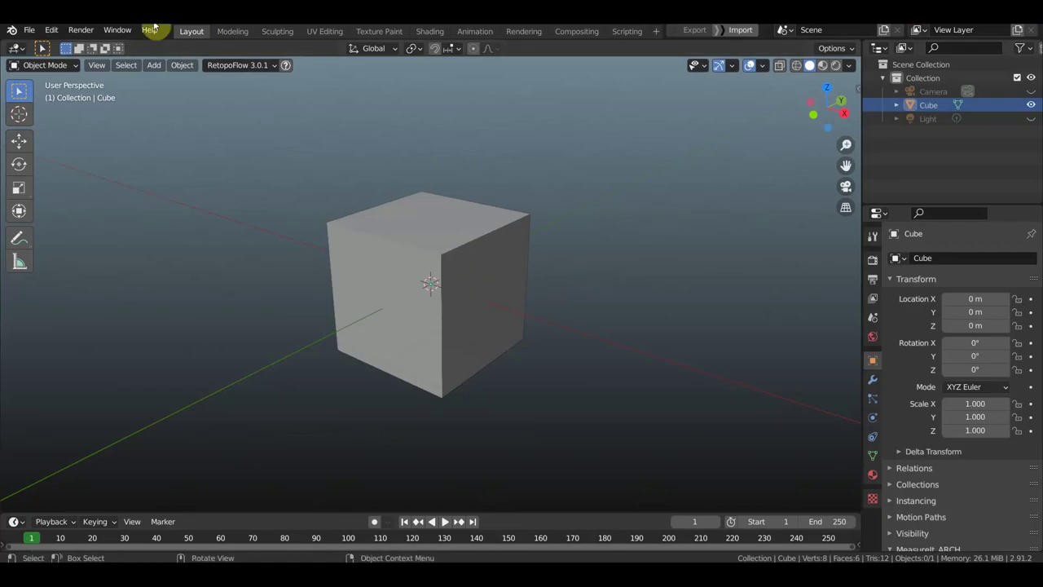
Open the N sidebar, put the cube in Edit Mode, and show the MeasureIt_ARCH v0.4.6 tools.
{"action": "left_click", "coordinate": [54, 31]}
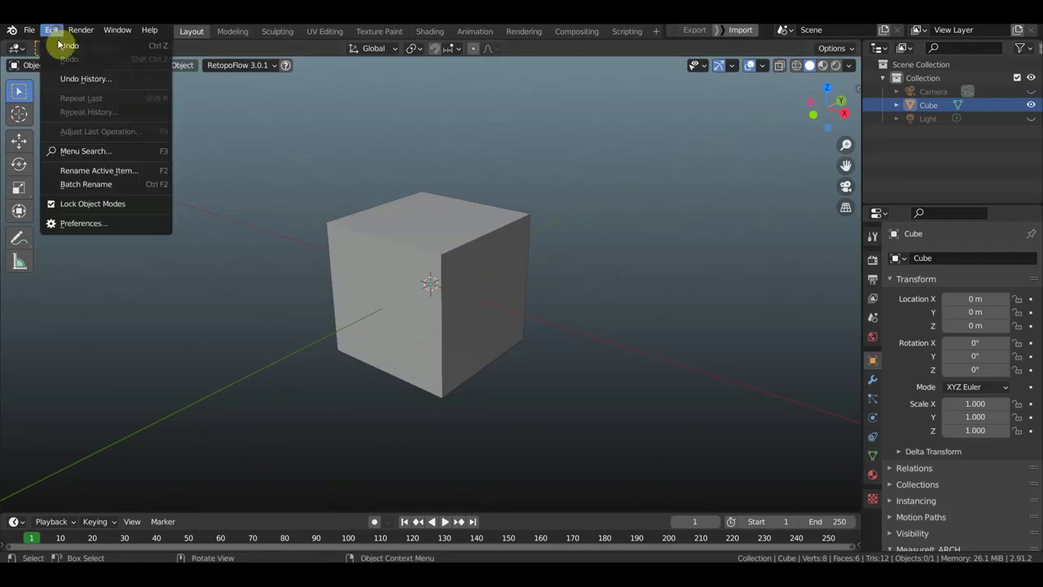
{"action": "left_click", "coordinate": [102, 226]}
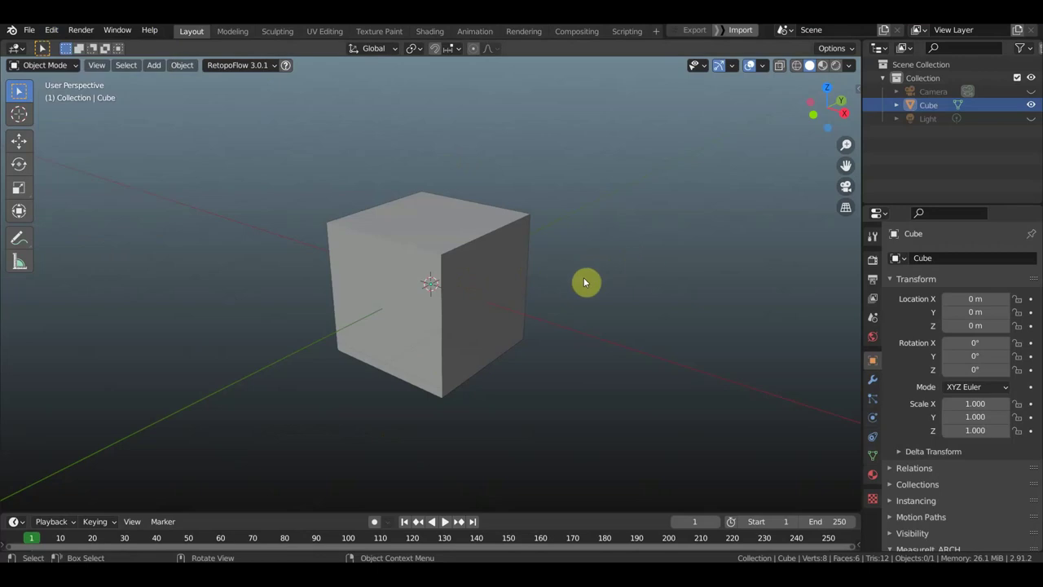
{"action": "key", "text": "n"}
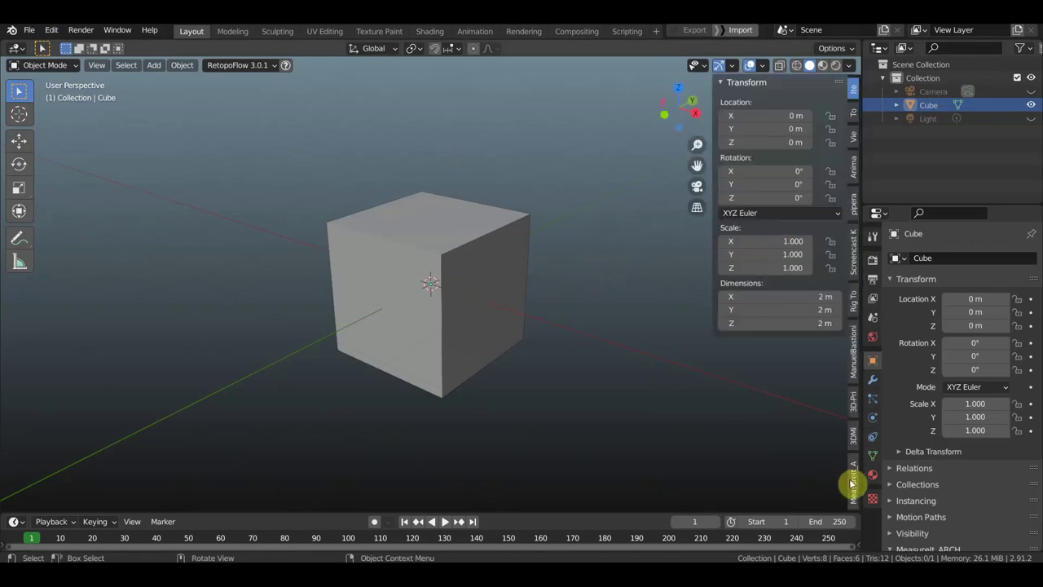
{"action": "left_click", "coordinate": [394, 256]}
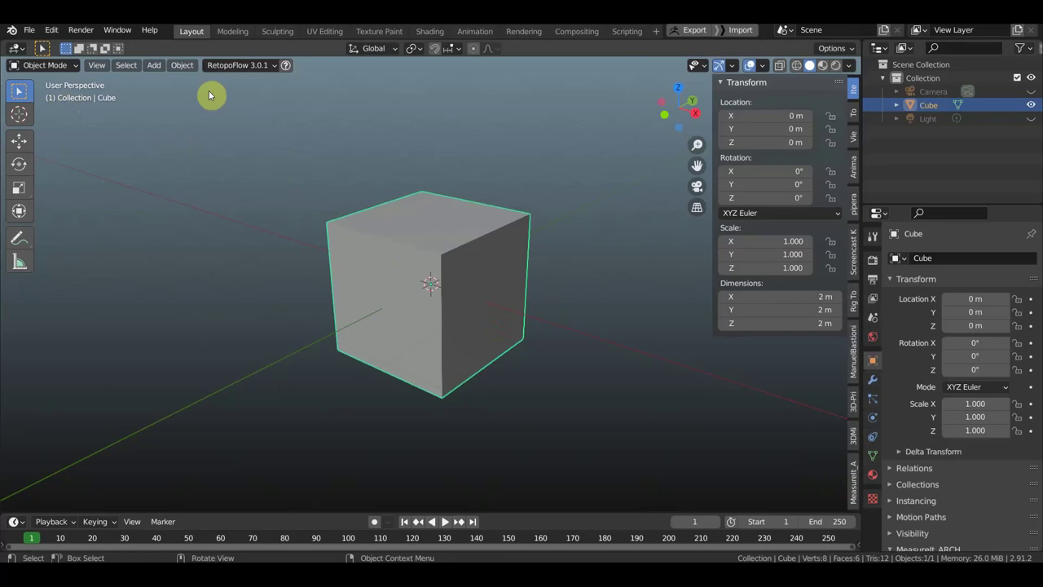
{"action": "left_click", "coordinate": [47, 64]}
{"action": "left_click", "coordinate": [45, 94]}
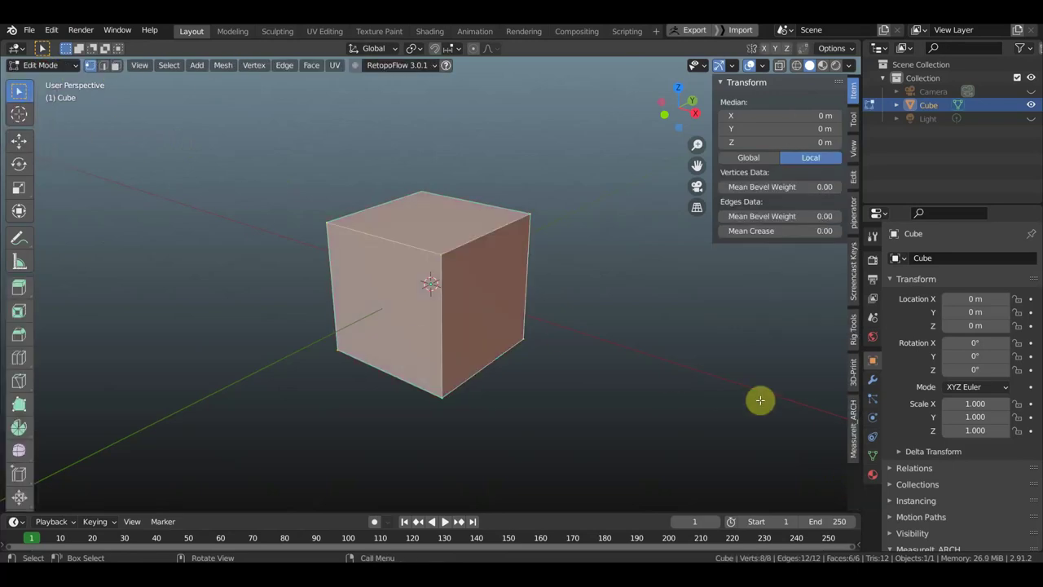
{"action": "left_click", "coordinate": [855, 441]}
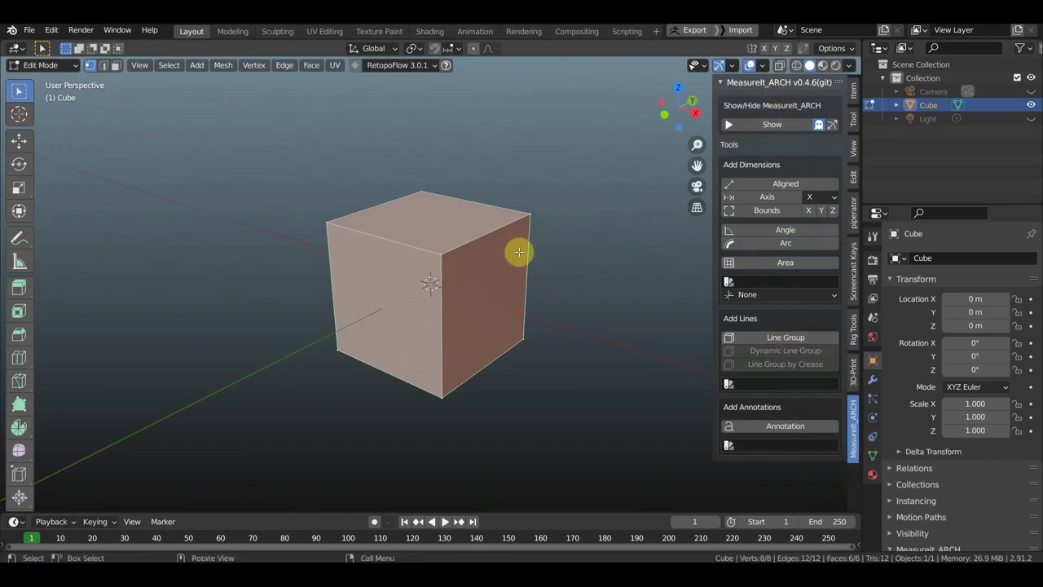
In vertex select, turn on MeasureIt_ARCH display and add an aligned 2.00 m dimension on a top edge.
{"action": "scroll", "coordinate": [505, 255], "scroll_direction": "up", "scroll_amount": 2}
{"action": "middle_click_drag", "start_coordinate": [481, 258], "coordinate": [462, 263]}
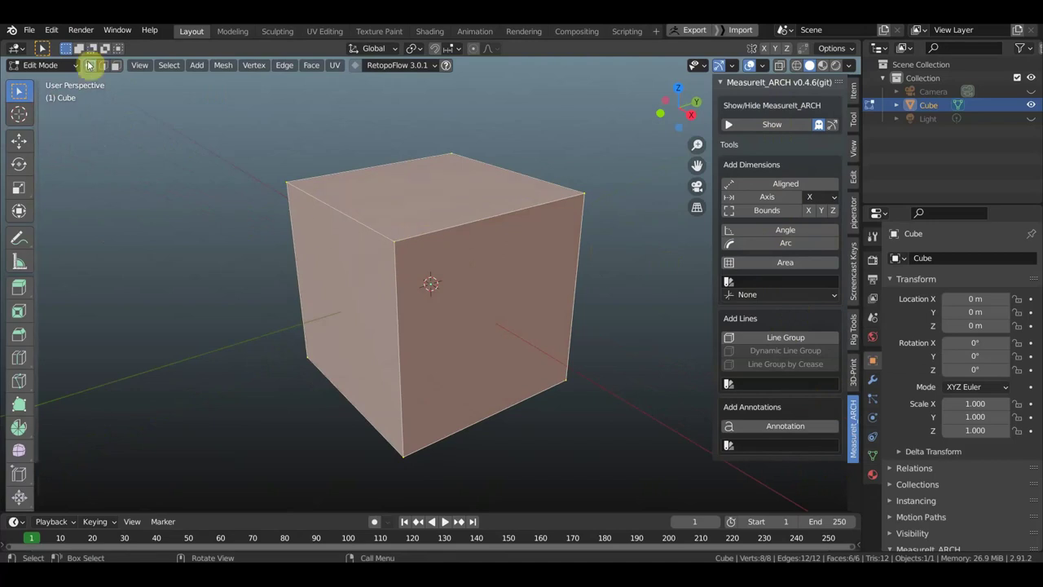
{"action": "left_click", "coordinate": [89, 66]}
{"action": "left_click", "coordinate": [393, 239]}
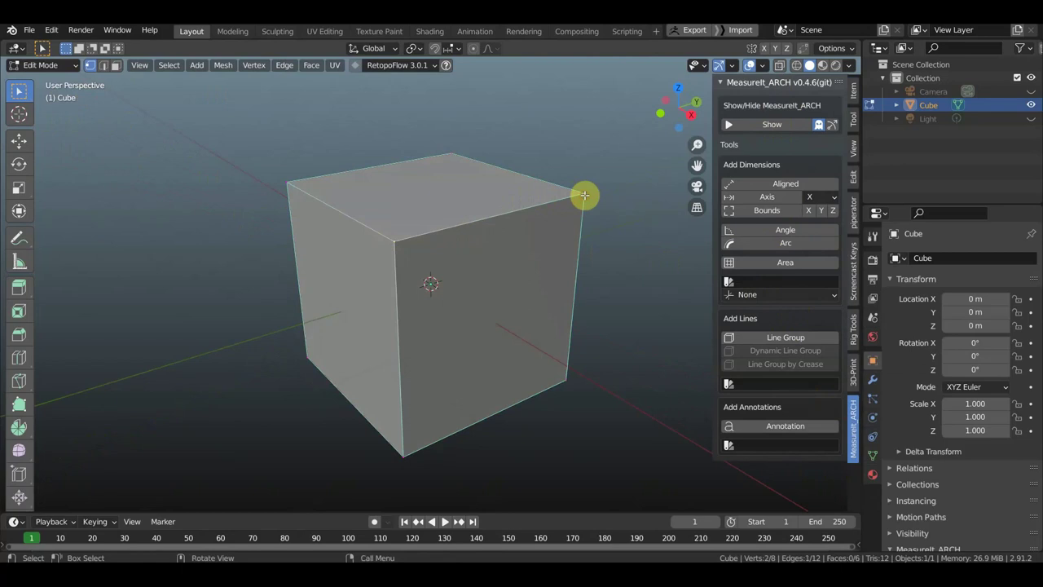
{"action": "left_click", "coordinate": [768, 126]}
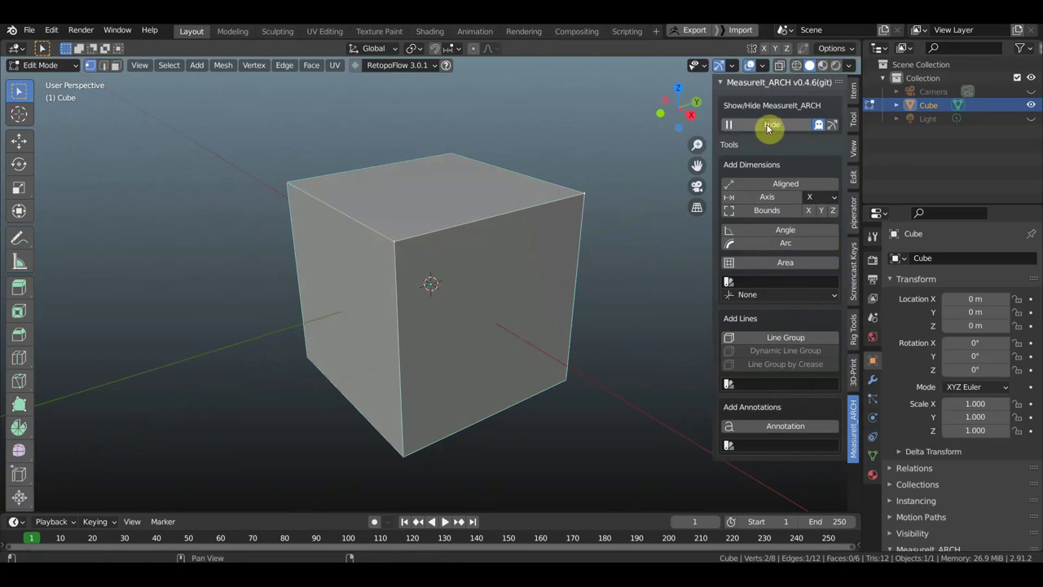
{"action": "left_click", "coordinate": [773, 185]}
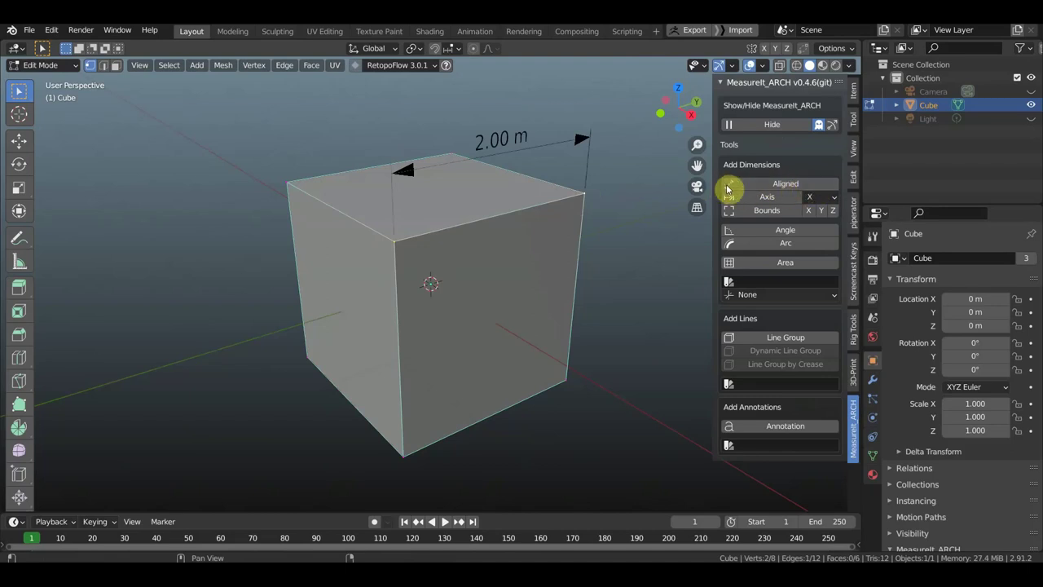
Select two vertices of another top edge and add a second aligned 2.00 m dimension.
{"action": "middle_click_drag", "start_coordinate": [569, 231], "coordinate": [527, 217]}
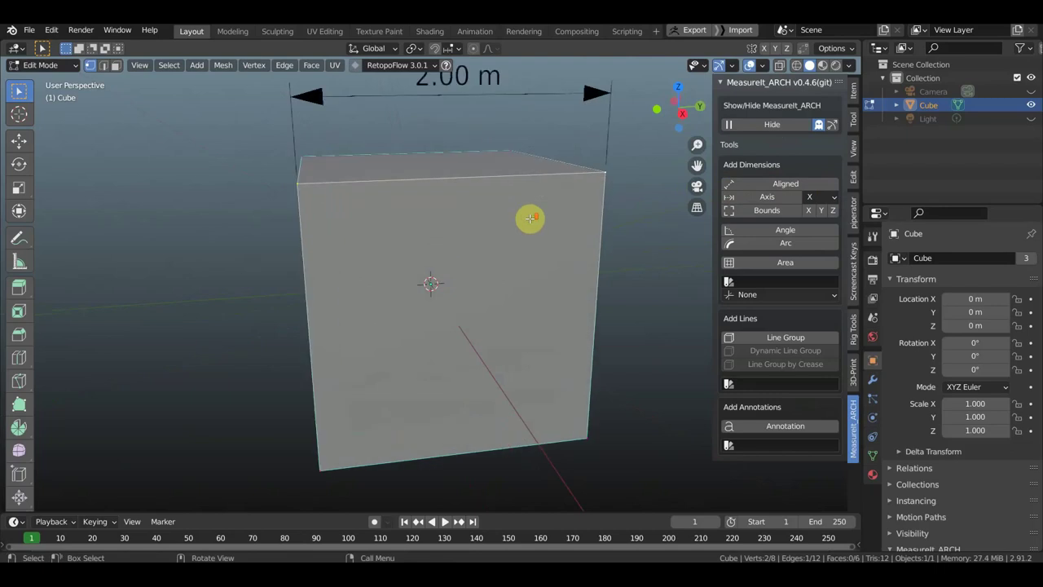
{"action": "left_click", "coordinate": [530, 219]}
{"action": "mouse_move", "coordinate": [536, 219]}
{"action": "middle_mouse_down"}
{"action": "mouse_move", "coordinate": [609, 223]}
{"action": "mouse_move", "coordinate": [628, 242]}
{"action": "mouse_move", "coordinate": [645, 298]}
{"action": "mouse_move", "coordinate": [589, 295]}
{"action": "mouse_move", "coordinate": [578, 273]}
{"action": "mouse_move", "coordinate": [578, 337]}
{"action": "mouse_move", "coordinate": [561, 272]}
{"action": "mouse_move", "coordinate": [524, 223]}
{"action": "mouse_move", "coordinate": [366, 238]}
{"action": "mouse_move", "coordinate": [429, 239]}
{"action": "mouse_move", "coordinate": [354, 293]}
{"action": "mouse_move", "coordinate": [329, 267]}
{"action": "middle_mouse_up"}
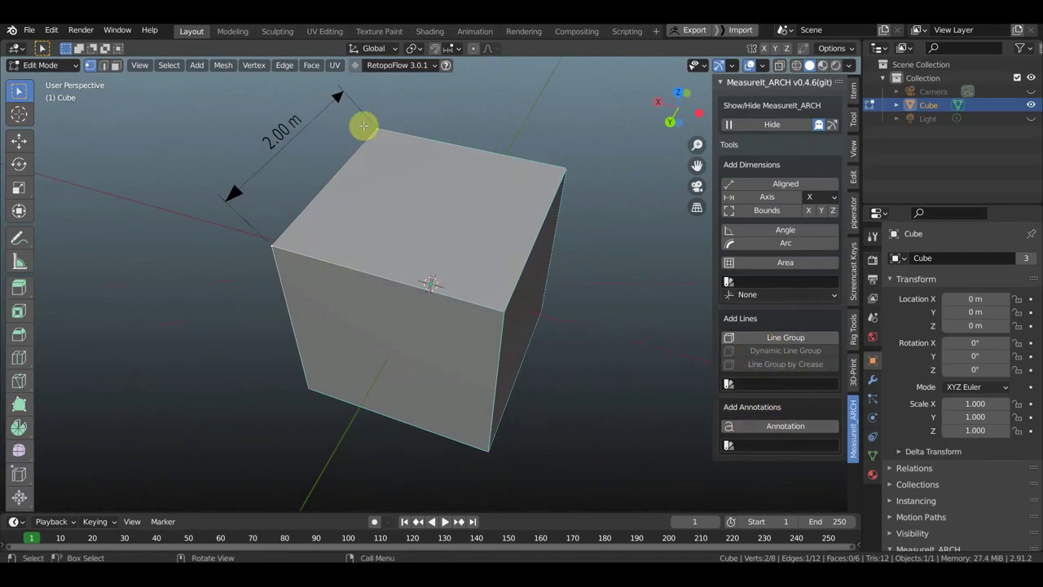
{"action": "middle_click_drag", "start_coordinate": [488, 212], "coordinate": [517, 195]}
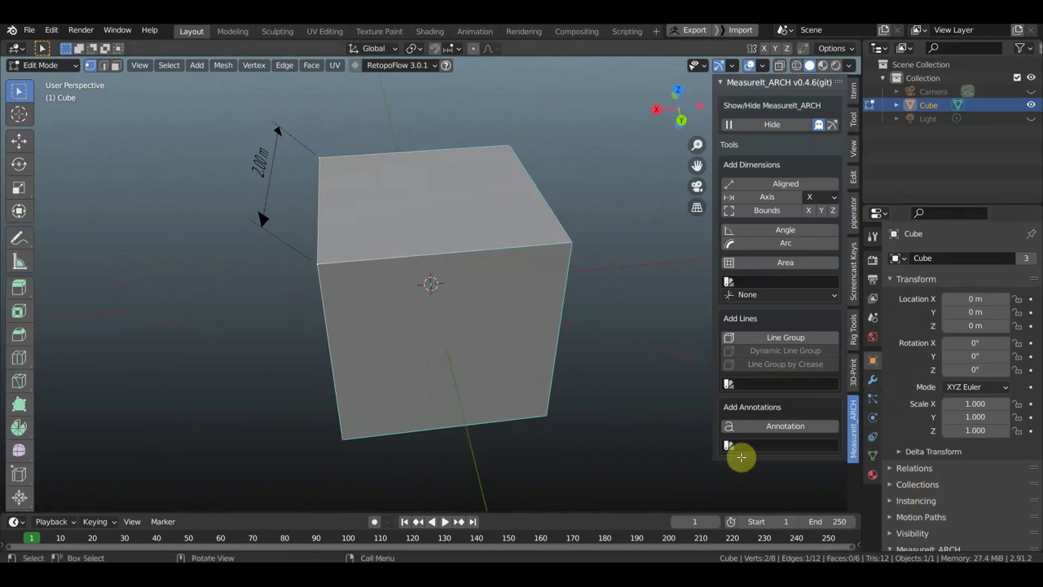
{"action": "mouse_move", "coordinate": [628, 331]}
{"action": "middle_mouse_down"}
{"action": "mouse_move", "coordinate": [529, 329]}
{"action": "mouse_move", "coordinate": [552, 293]}
{"action": "mouse_move", "coordinate": [582, 288]}
{"action": "mouse_move", "coordinate": [609, 366]}
{"action": "mouse_move", "coordinate": [608, 342]}
{"action": "mouse_move", "coordinate": [617, 356]}
{"action": "middle_mouse_up"}
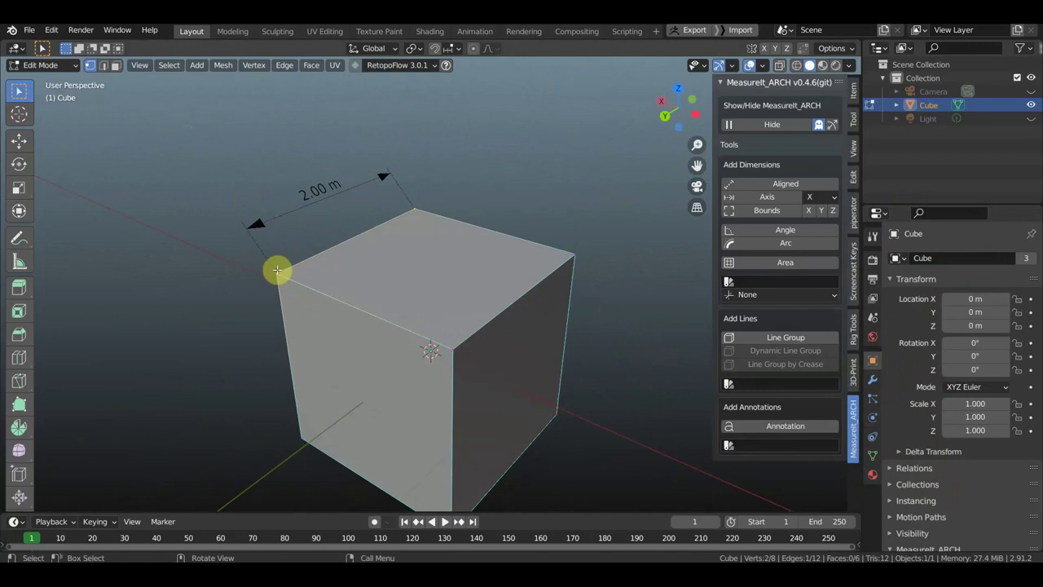
{"action": "left_click", "coordinate": [434, 354]}
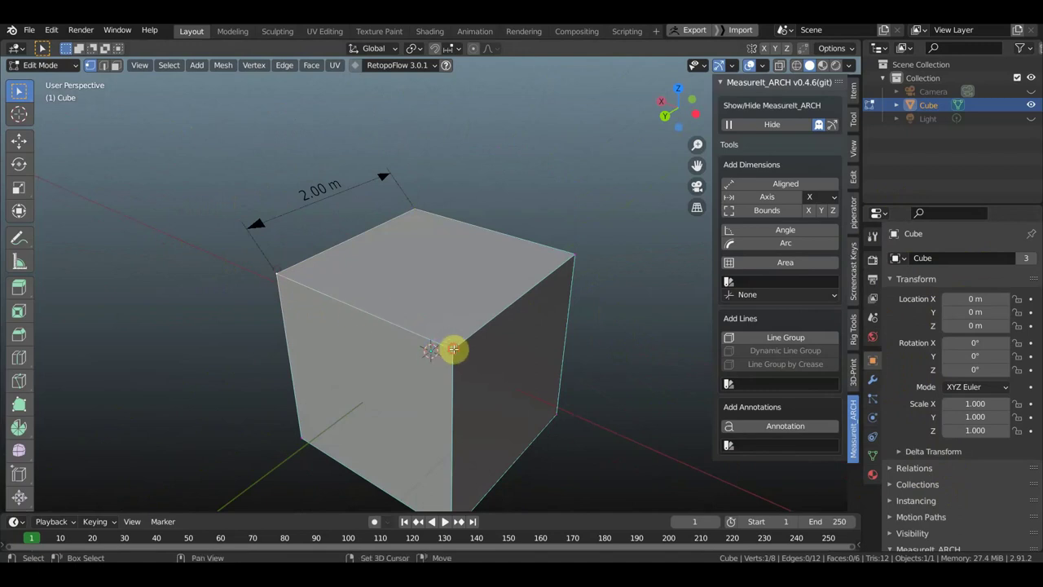
{"action": "left_click", "coordinate": [454, 349], "text": "shift"}
{"action": "left_click", "coordinate": [781, 186]}
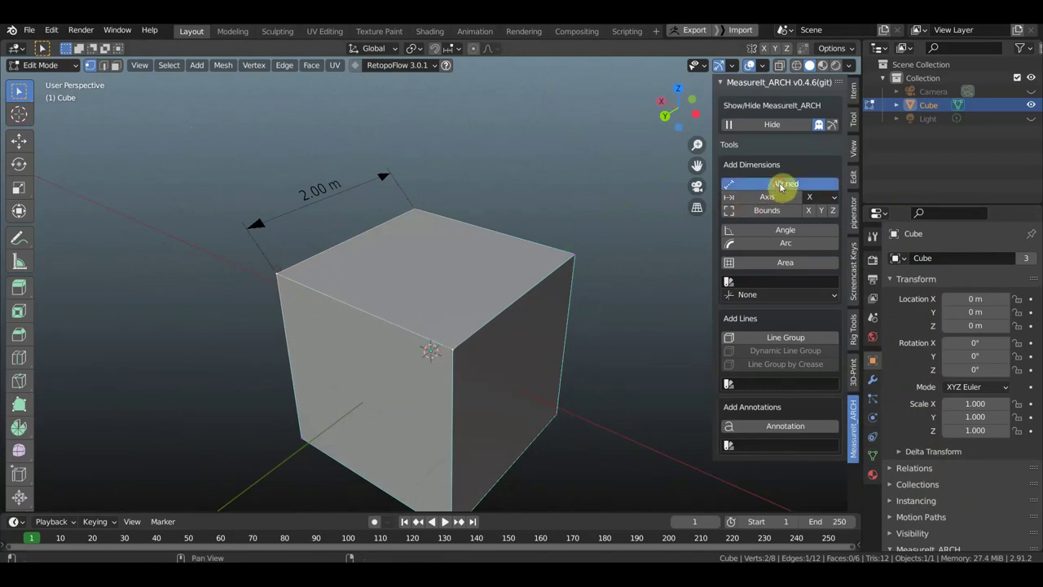
Inspect the new dimension and return the cube to Object Mode.
{"action": "mouse_move", "coordinate": [521, 270]}
{"action": "middle_mouse_down"}
{"action": "mouse_move", "coordinate": [539, 259]}
{"action": "mouse_move", "coordinate": [465, 267]}
{"action": "middle_mouse_up"}
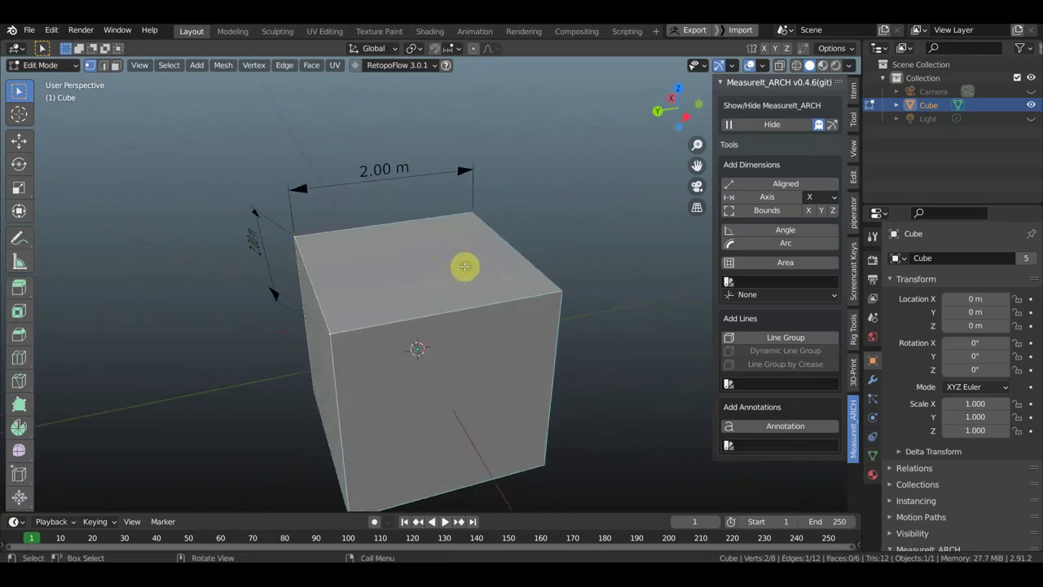
{"action": "left_click", "coordinate": [43, 66]}
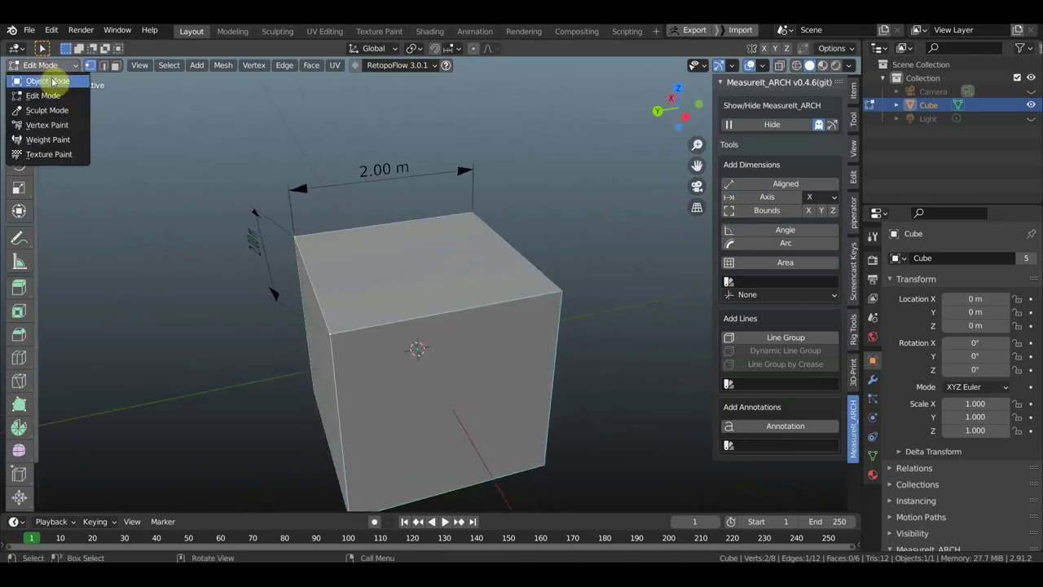
{"action": "left_click", "coordinate": [50, 79]}
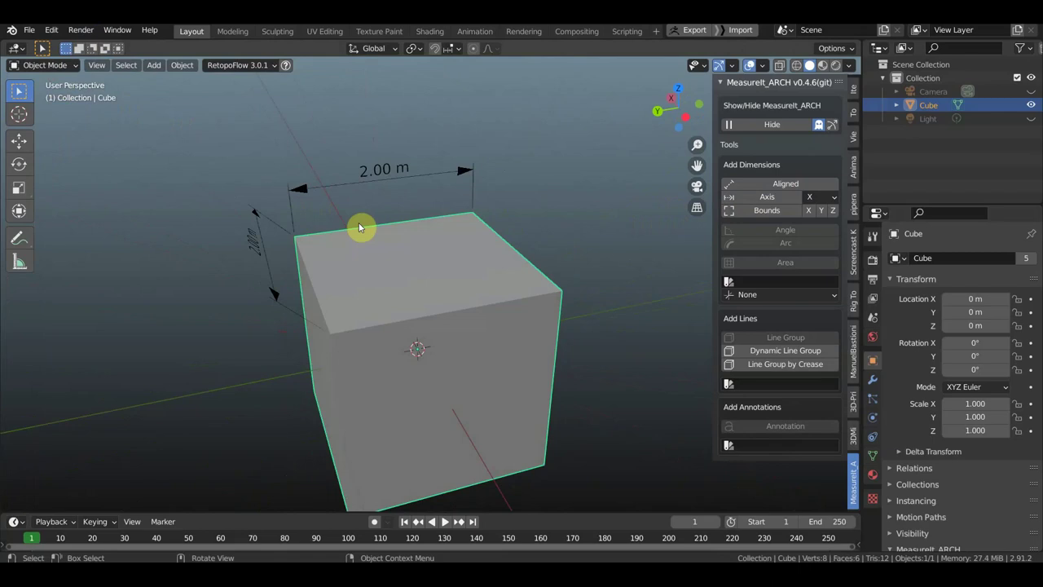
Delete the cube, hide the measurement display, and add a circle mesh.
{"action": "key", "text": "Delete"}
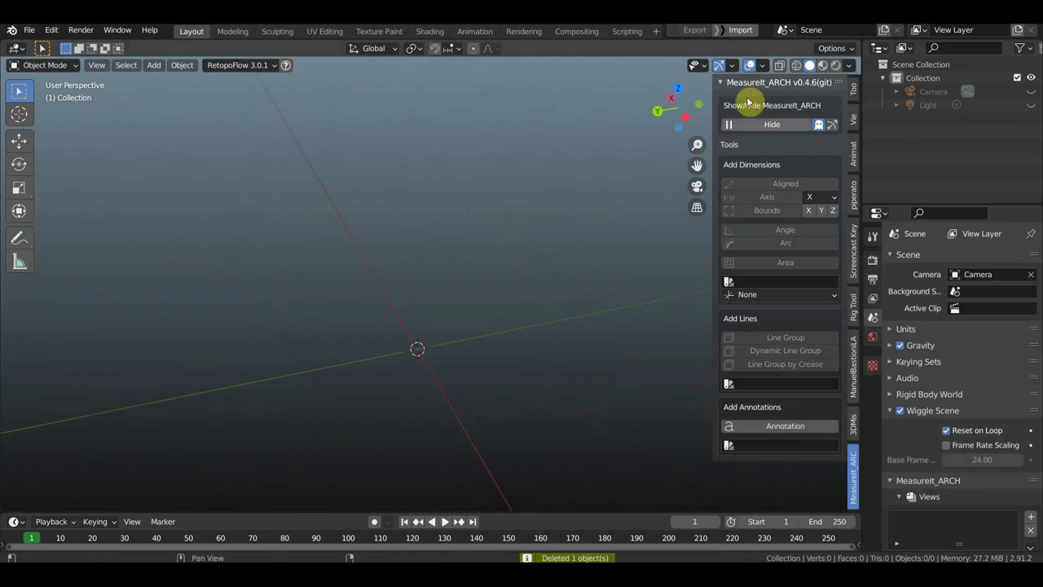
{"action": "left_click", "coordinate": [742, 124]}
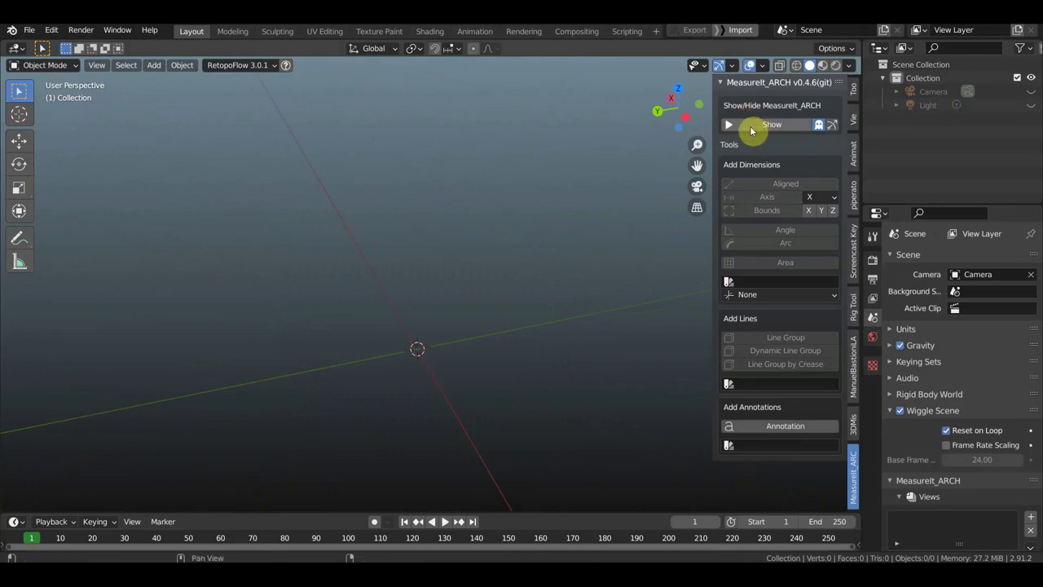
{"action": "left_click", "coordinate": [153, 65]}
{"action": "mouse_move", "coordinate": [172, 81]}
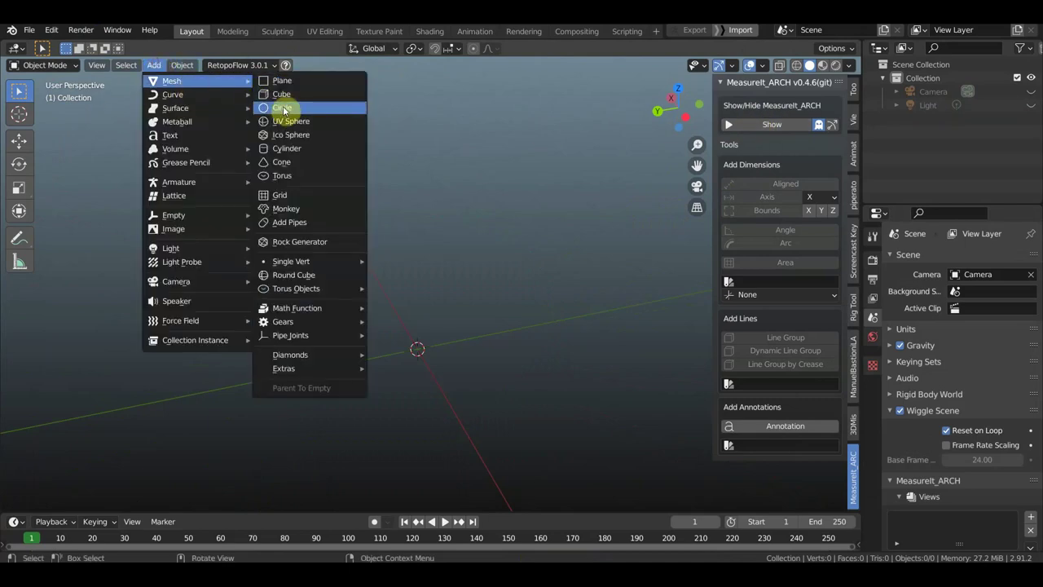
{"action": "left_click", "coordinate": [283, 108]}
Put the circle in Edit Mode and select vertices on its left and lower right.
{"action": "mouse_move", "coordinate": [502, 418]}
{"action": "middle_mouse_down"}
{"action": "mouse_move", "coordinate": [476, 430]}
{"action": "mouse_move", "coordinate": [447, 457]}
{"action": "mouse_move", "coordinate": [454, 463]}
{"action": "middle_mouse_up"}
{"action": "scroll", "coordinate": [465, 442], "scroll_direction": "up", "scroll_amount": 2}
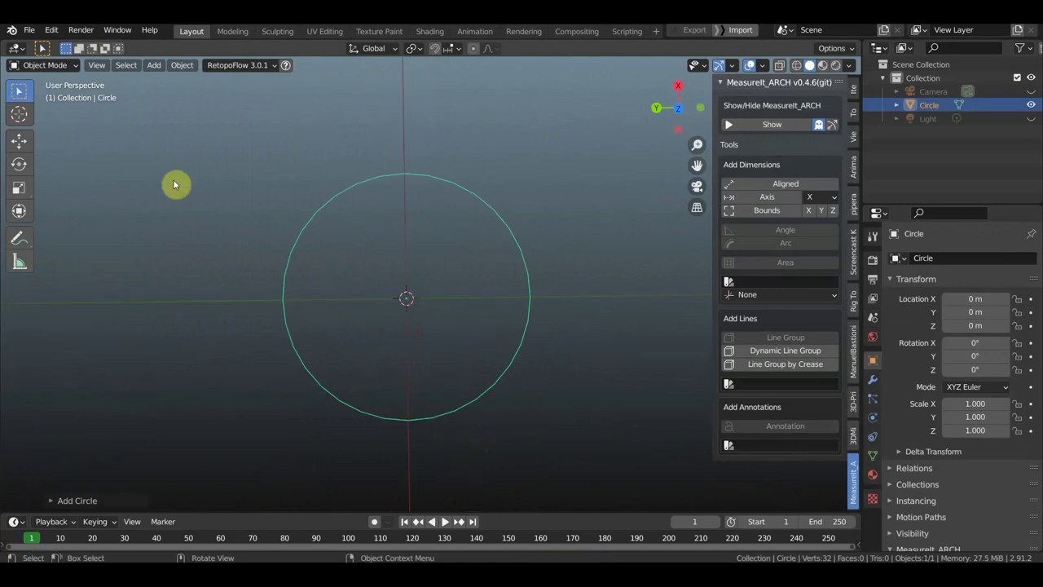
{"action": "left_click", "coordinate": [55, 65]}
{"action": "left_click", "coordinate": [41, 94]}
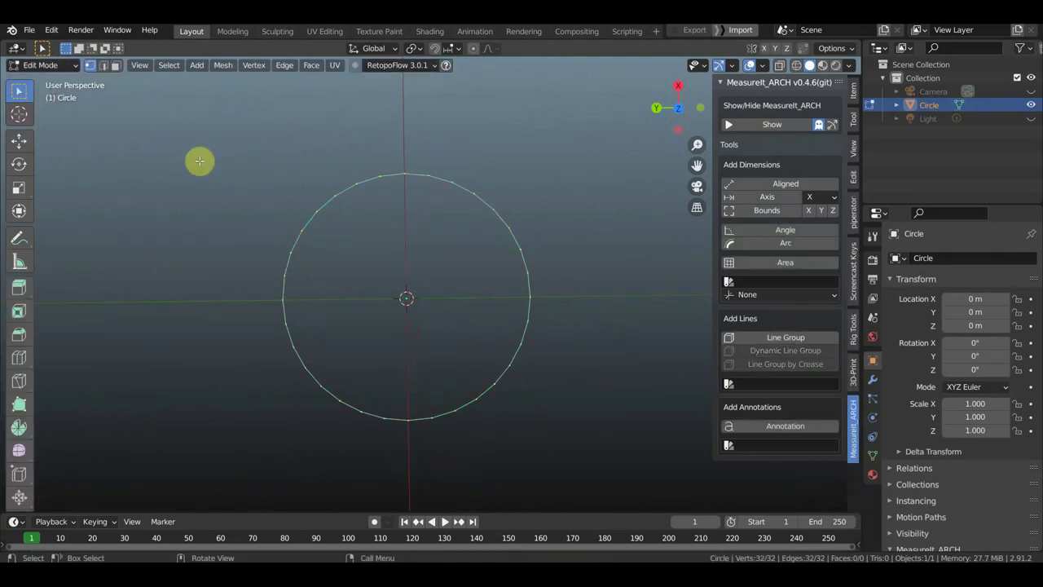
{"action": "left_click", "coordinate": [281, 300]}
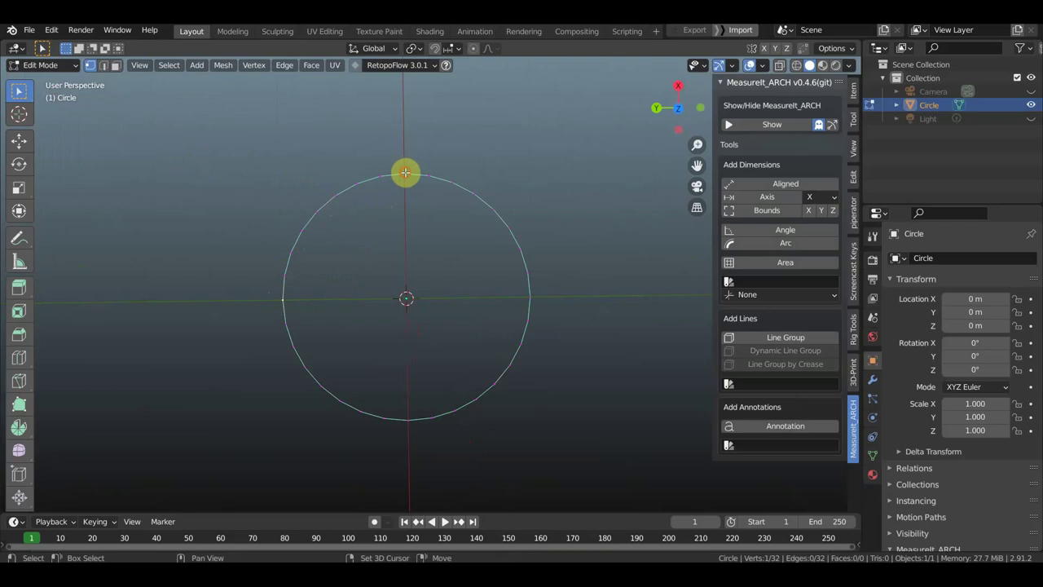
{"action": "left_click", "coordinate": [516, 365], "text": "shift"}
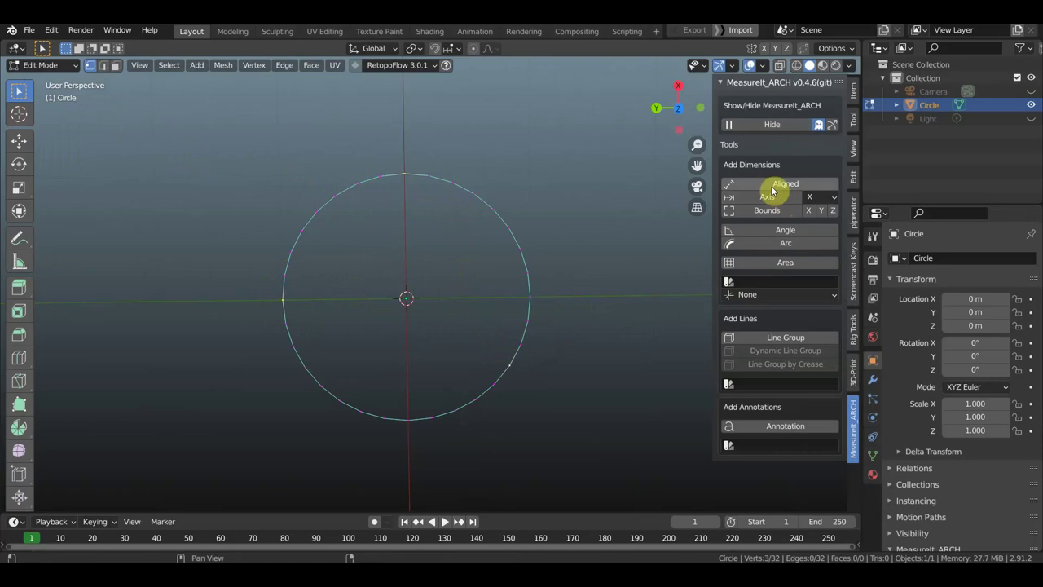
Add an arc dimension through the selected vertices, reading 3.73 m with radius r 1.00 m.
{"action": "left_click", "coordinate": [786, 246]}
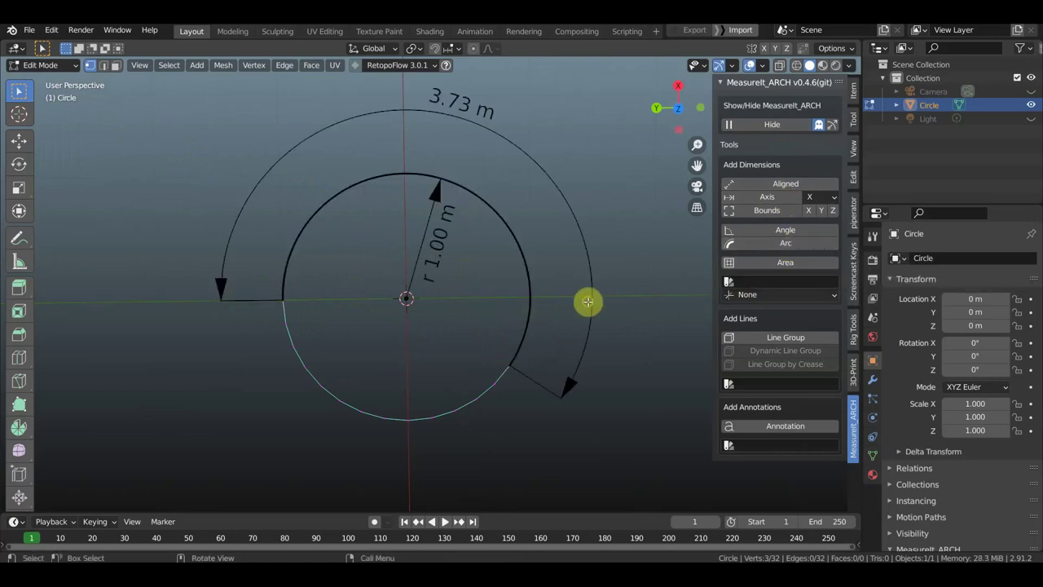
{"action": "mouse_move", "coordinate": [588, 302]}
{"action": "middle_mouse_down"}
{"action": "mouse_move", "coordinate": [583, 278]}
{"action": "mouse_move", "coordinate": [577, 298]}
{"action": "middle_mouse_up"}
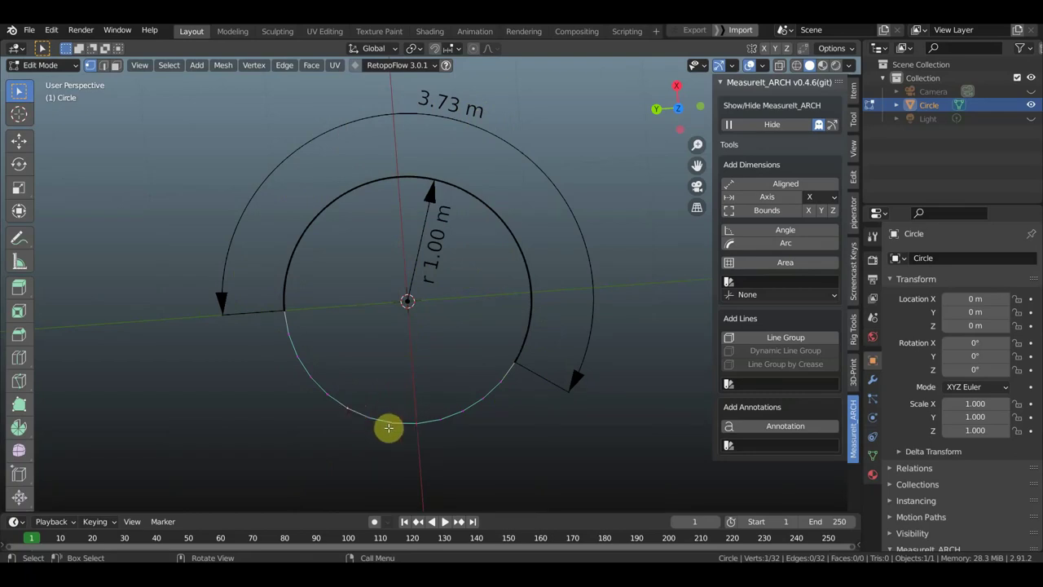
Add the top vertex, try an Area measure (refused without a face), and hide the dimensions.
{"action": "left_click", "coordinate": [444, 193], "text": "shift"}
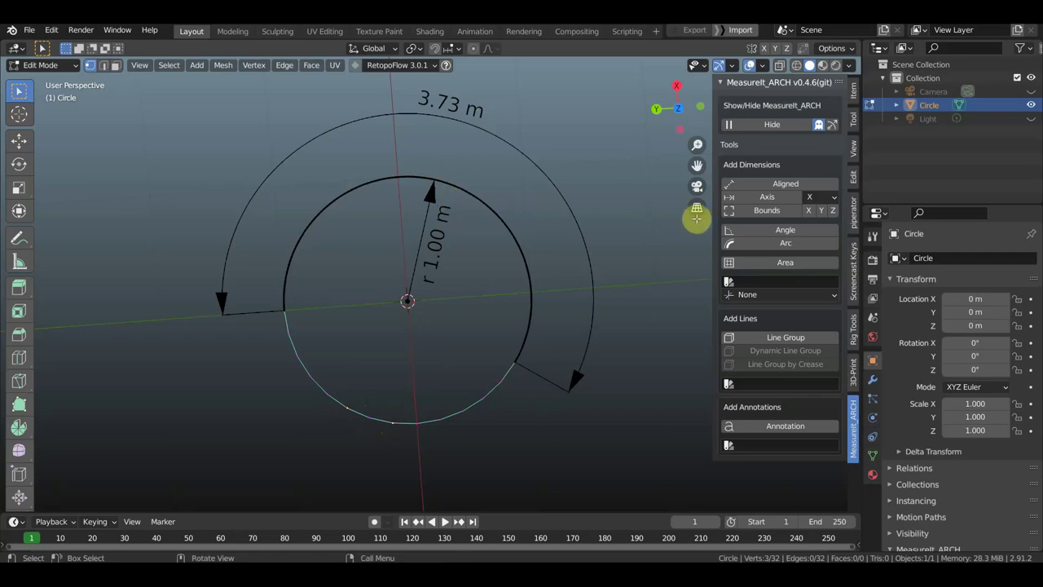
{"action": "left_click", "coordinate": [788, 265]}
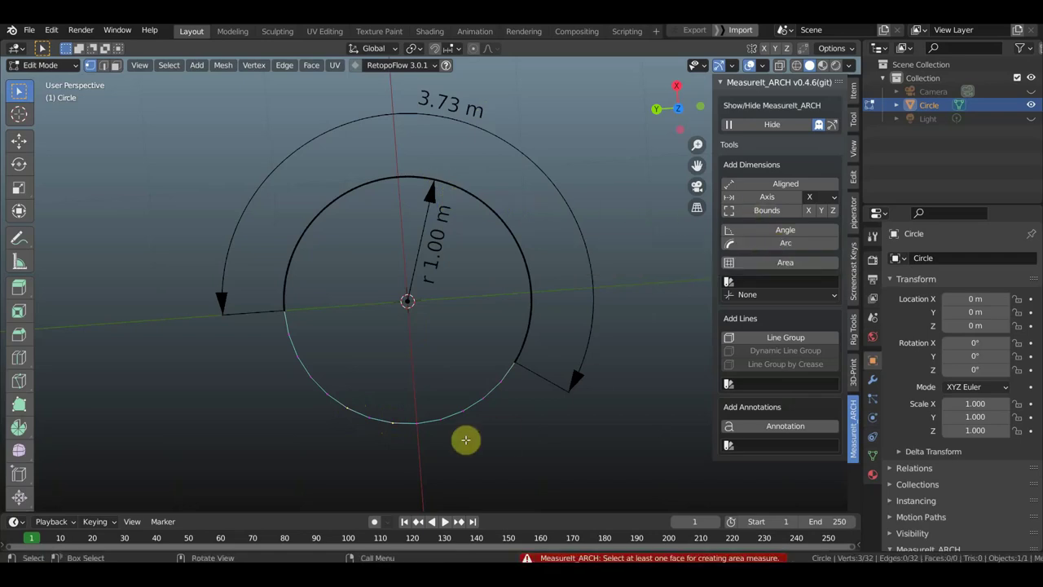
{"action": "left_click", "coordinate": [743, 124]}
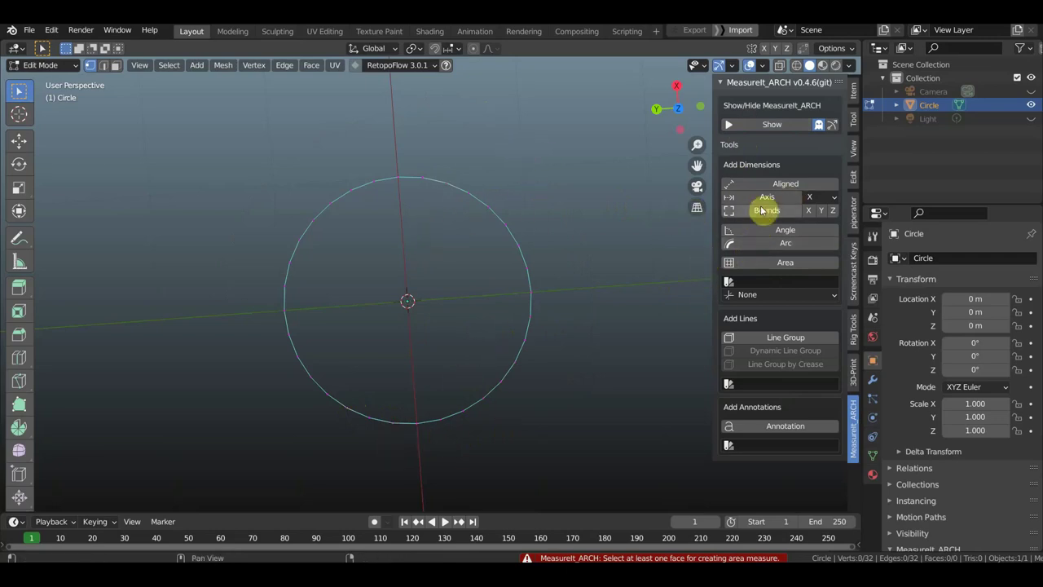
{"action": "left_click", "coordinate": [369, 418]}
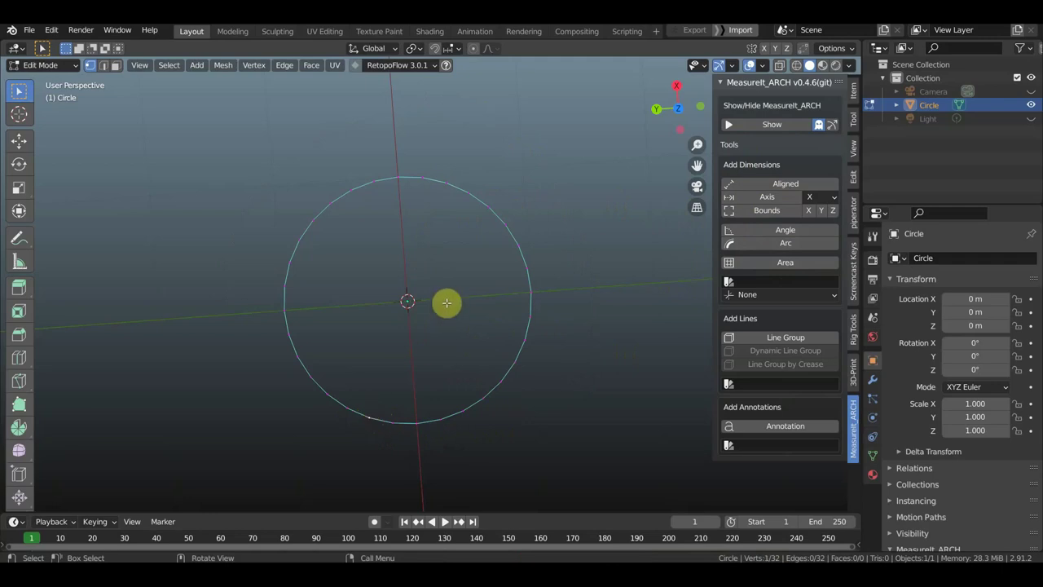
{"action": "left_click", "coordinate": [423, 179], "text": "shift"}
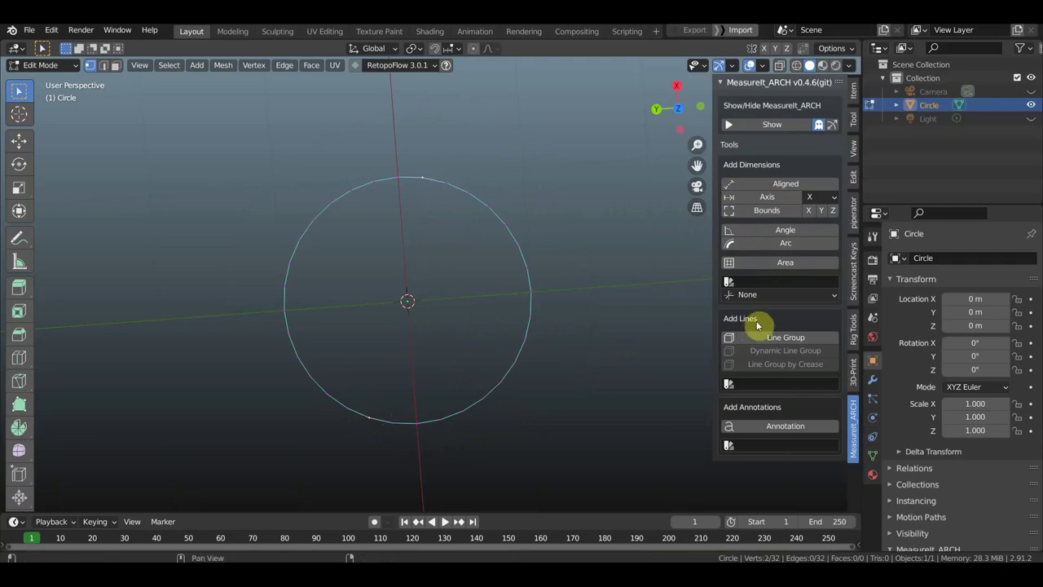
{"action": "left_click", "coordinate": [758, 126]}
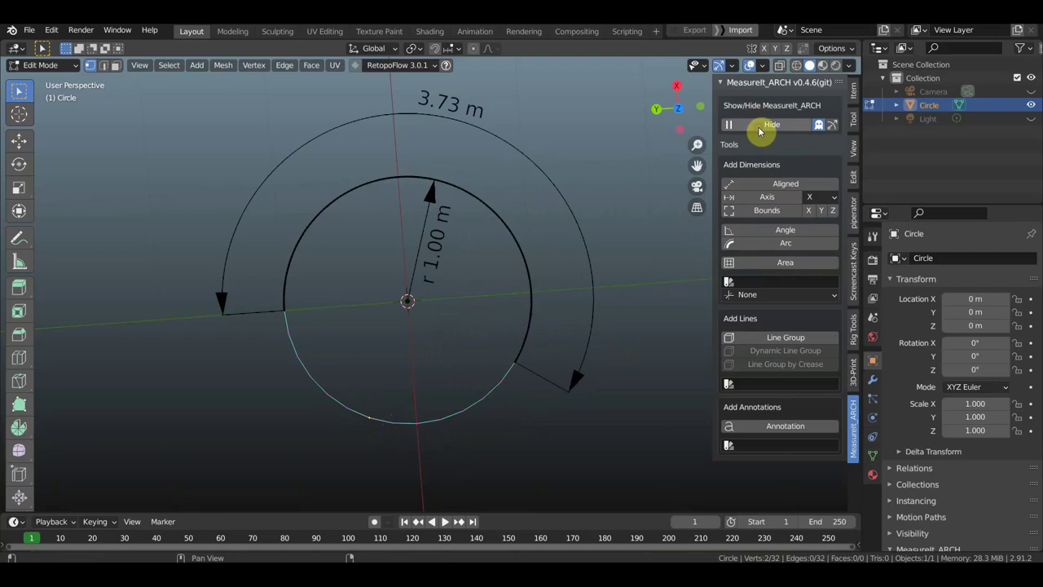
{"action": "left_click", "coordinate": [782, 244]}
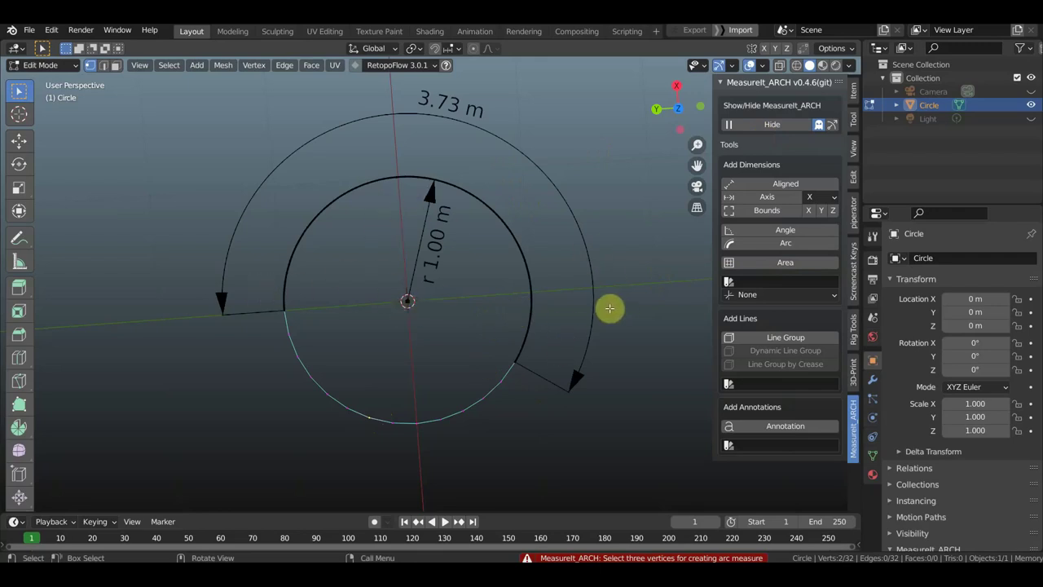
{"action": "mouse_move", "coordinate": [610, 308]}
{"action": "middle_mouse_down"}
{"action": "mouse_move", "coordinate": [590, 303]}
{"action": "mouse_move", "coordinate": [693, 263]}
{"action": "middle_mouse_up"}
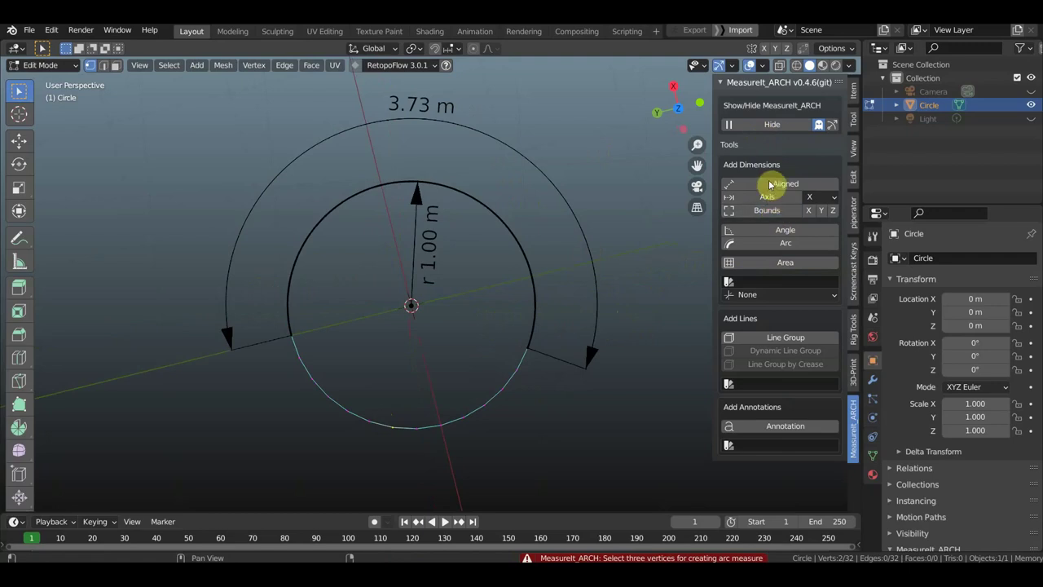
{"action": "left_click", "coordinate": [731, 125]}
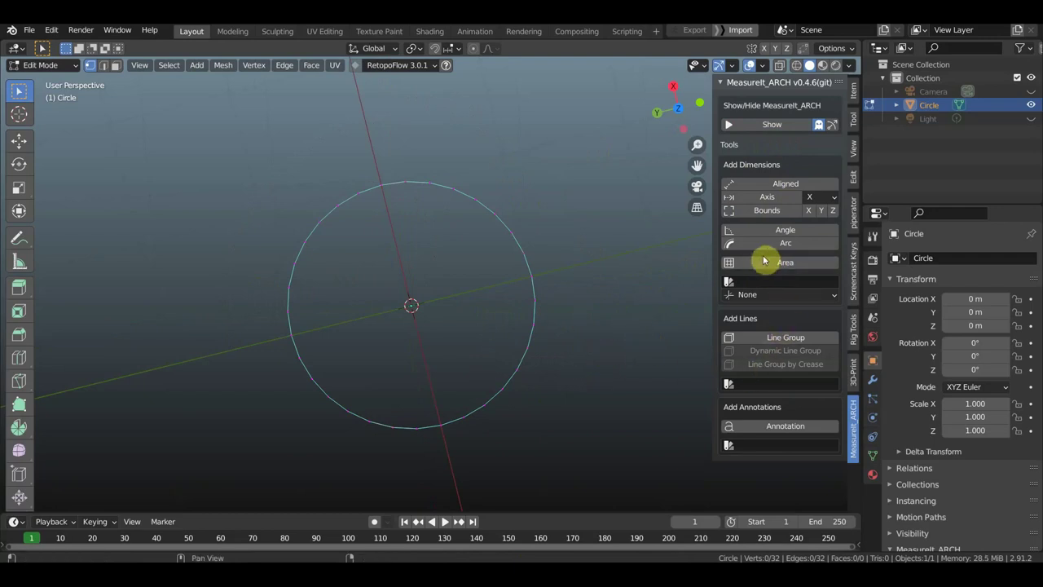
{"action": "left_click", "coordinate": [792, 338]}
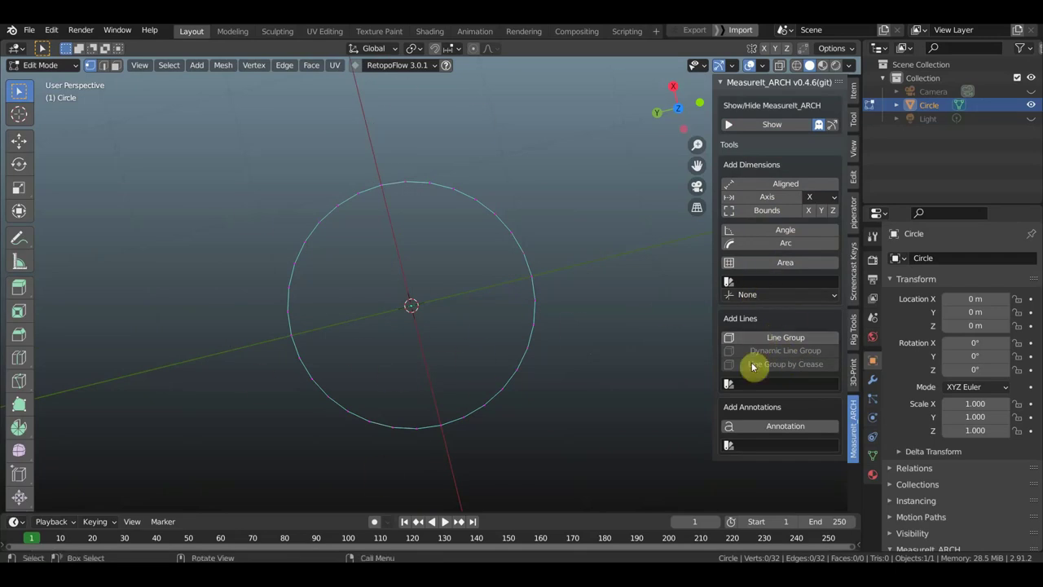
{"action": "left_click", "coordinate": [762, 296]}
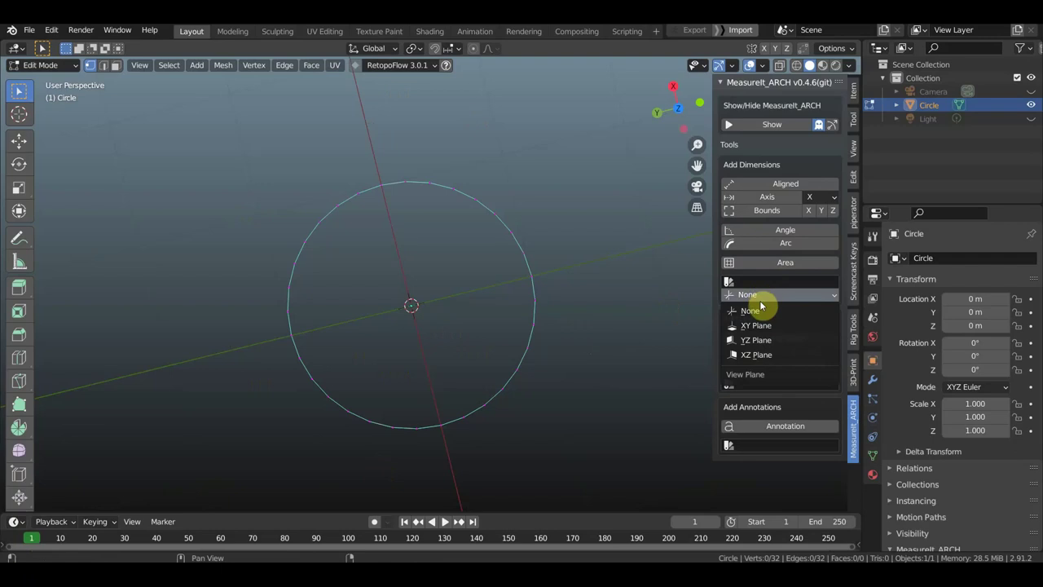
{"action": "left_click", "coordinate": [704, 323]}
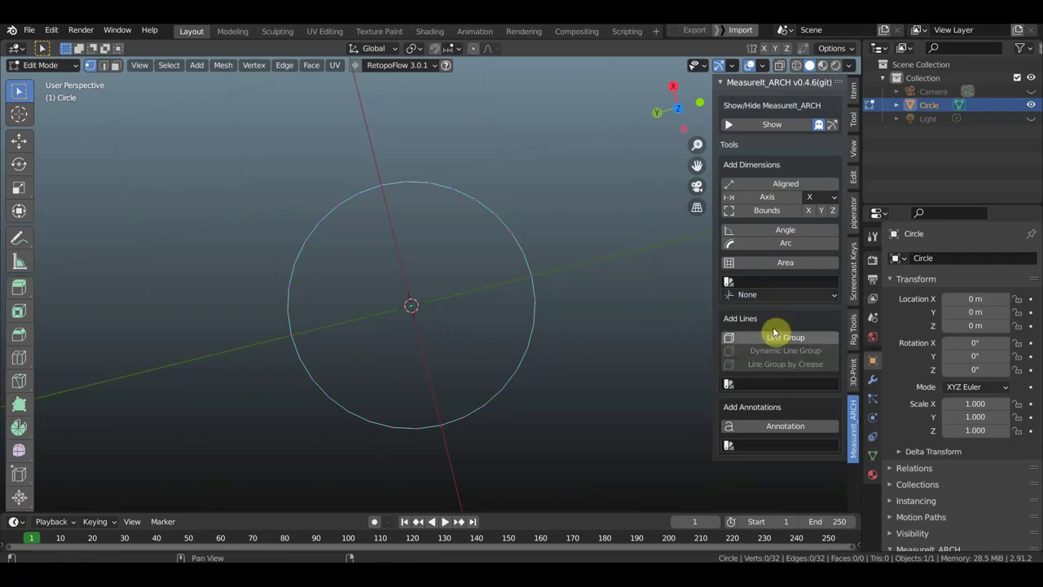
{"action": "left_click", "coordinate": [766, 434]}
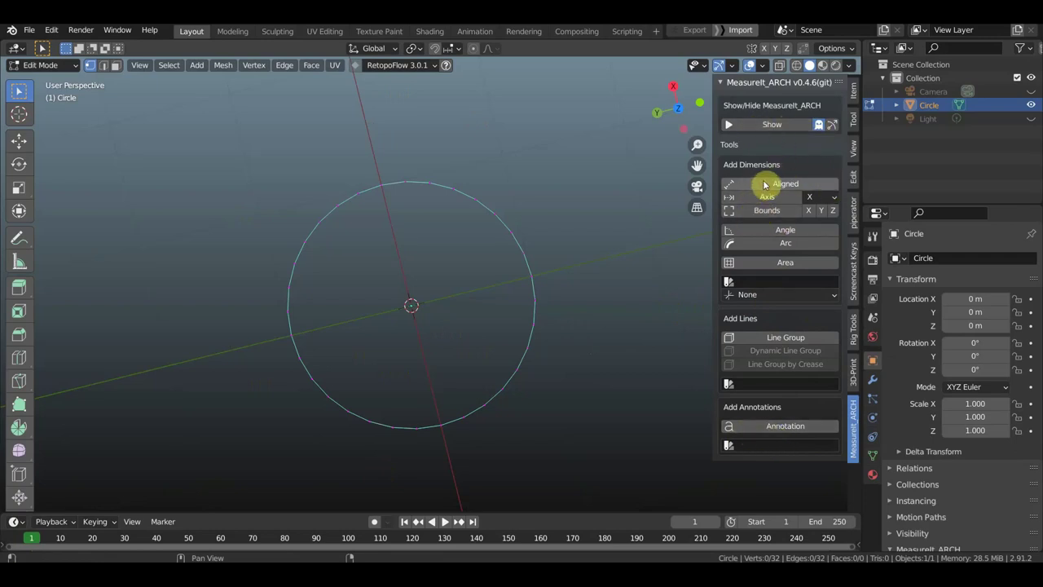
Show the dimensions again: the 3.73 m arc plus 0.20 m dimensions on every circle edge.
{"action": "left_click", "coordinate": [739, 126]}
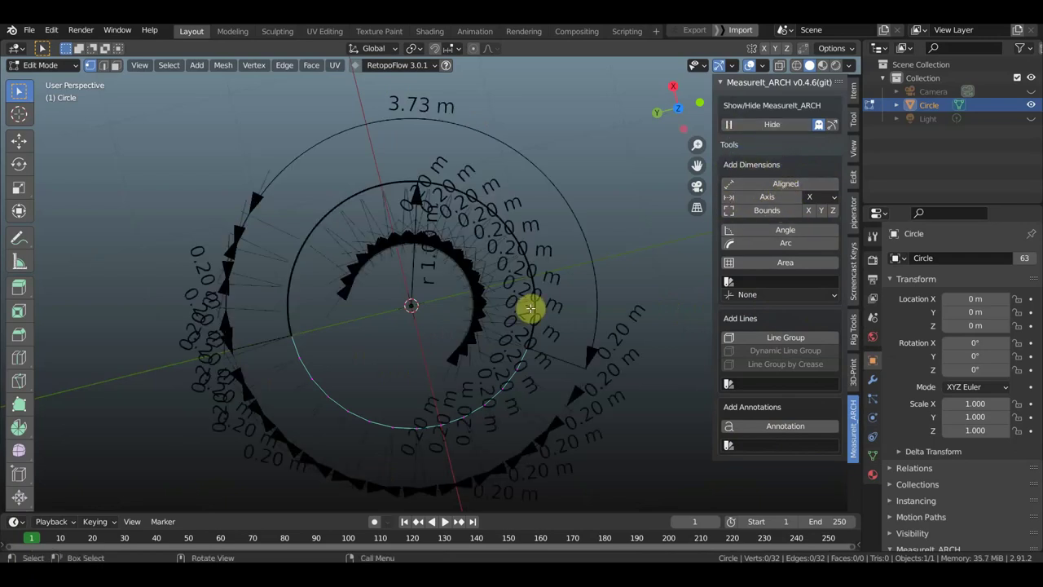
{"action": "middle_click_drag", "start_coordinate": [507, 310], "coordinate": [531, 318]}
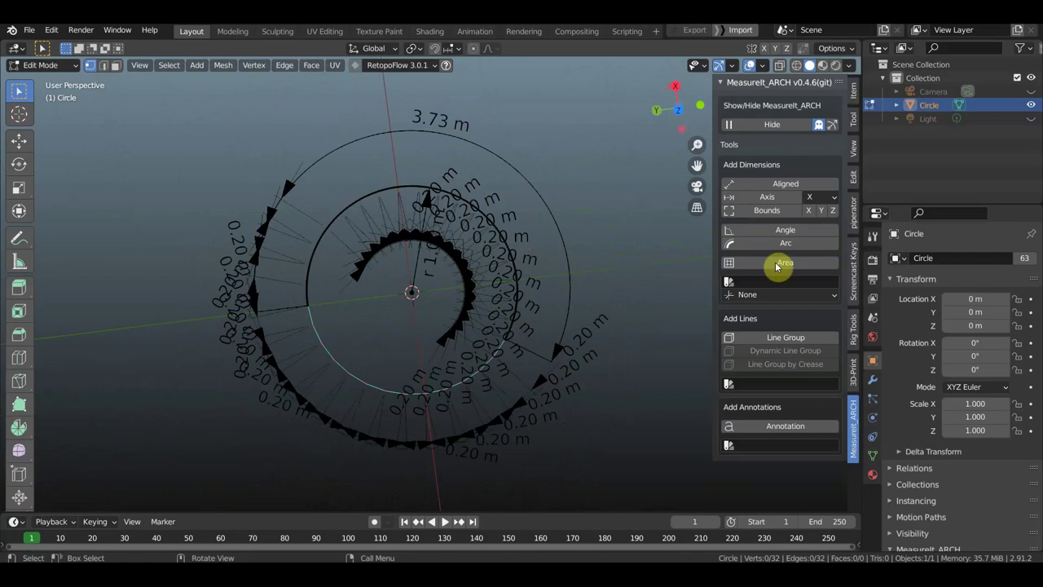
Switch the measurement axis to Y and try an Angle measure, refused for needing three vertices.
{"action": "left_click", "coordinate": [733, 125]}
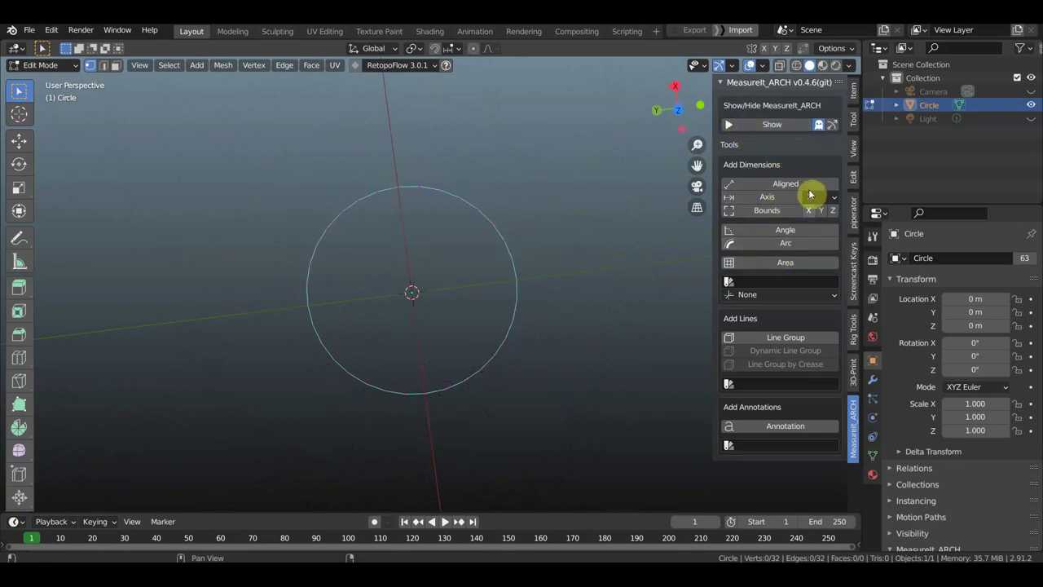
{"action": "left_click", "coordinate": [831, 198]}
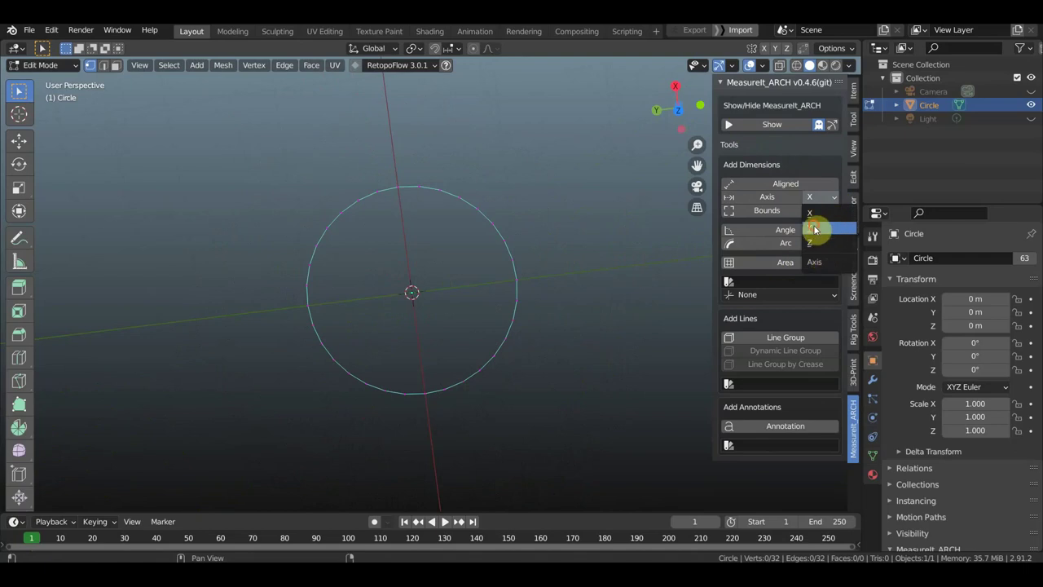
{"action": "left_click", "coordinate": [815, 230]}
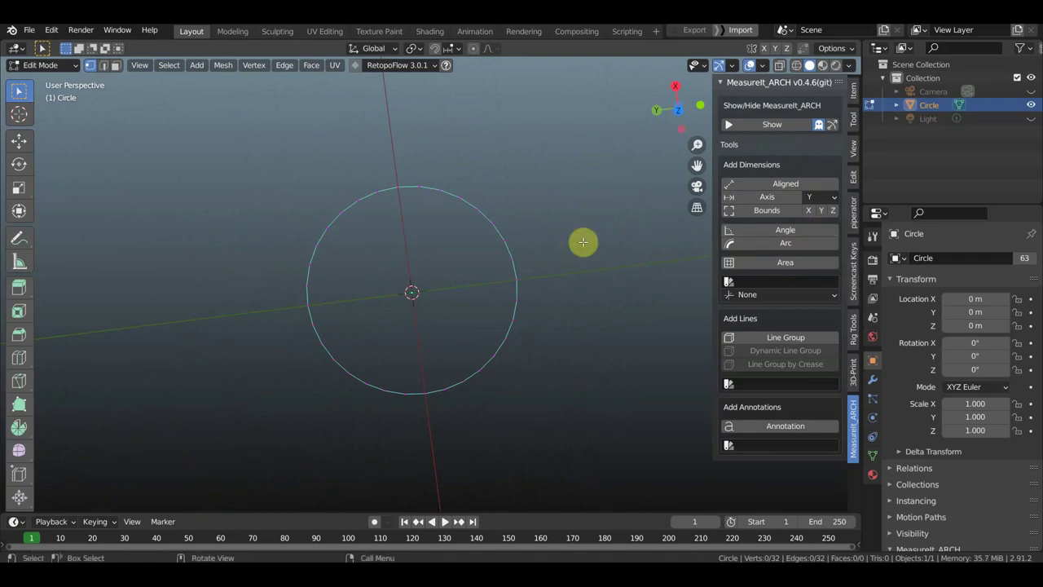
{"action": "left_click", "coordinate": [732, 127]}
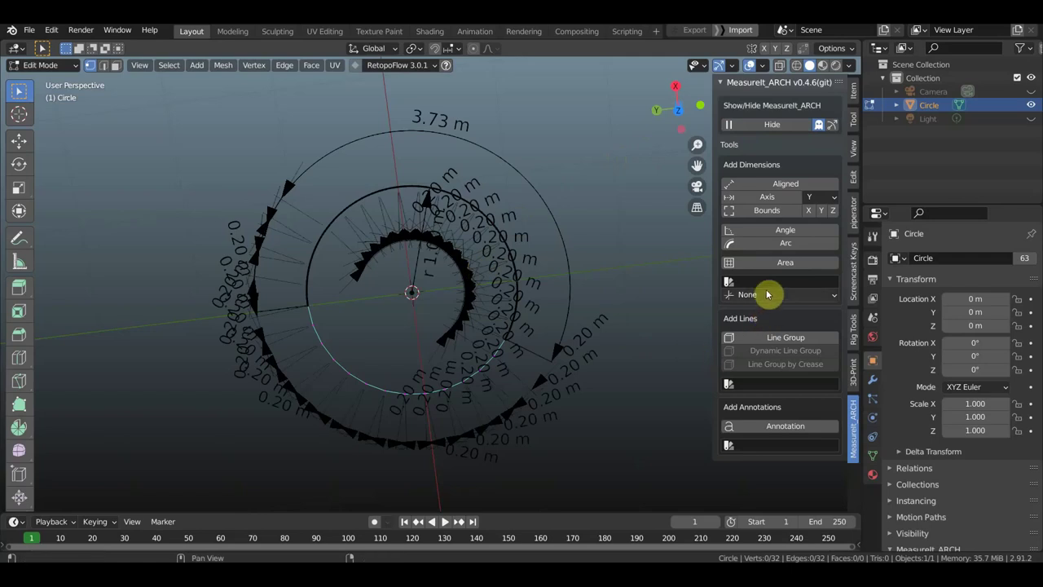
{"action": "left_click", "coordinate": [754, 238]}
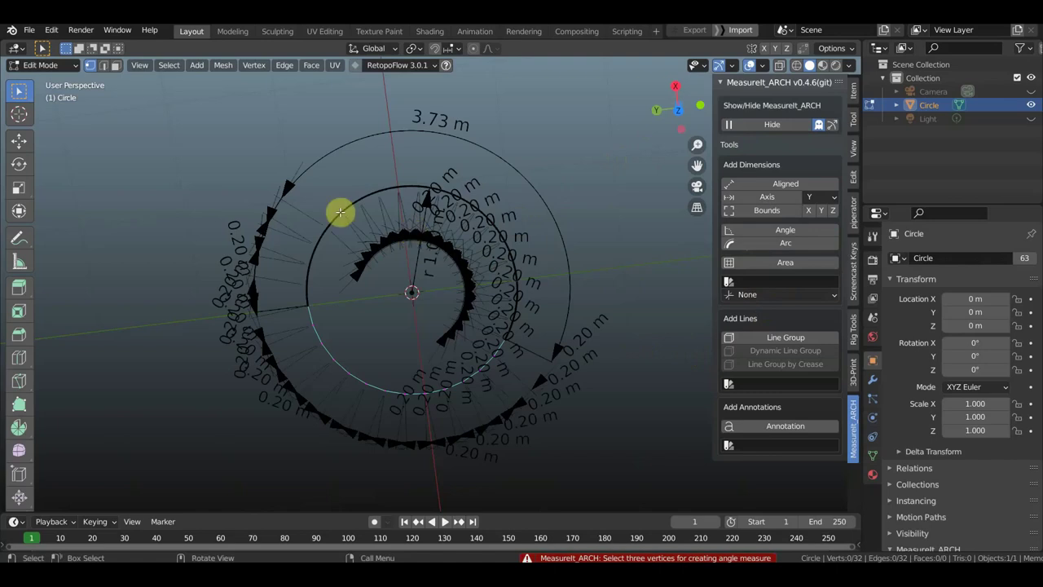
{"action": "left_click", "coordinate": [52, 69]}
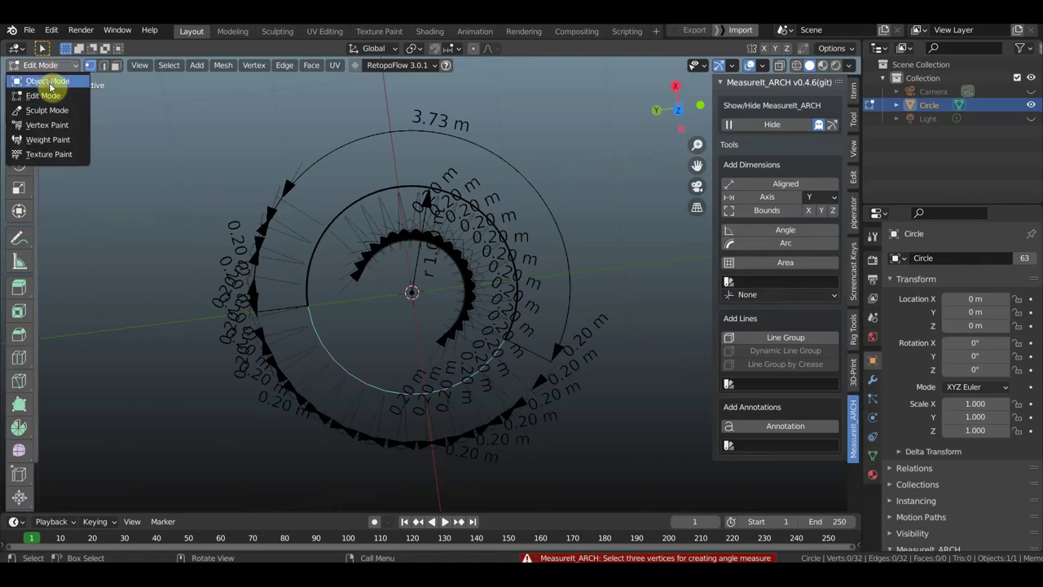
Return to Object Mode and delete the measured circle with its dimensions.
{"action": "left_click", "coordinate": [49, 82]}
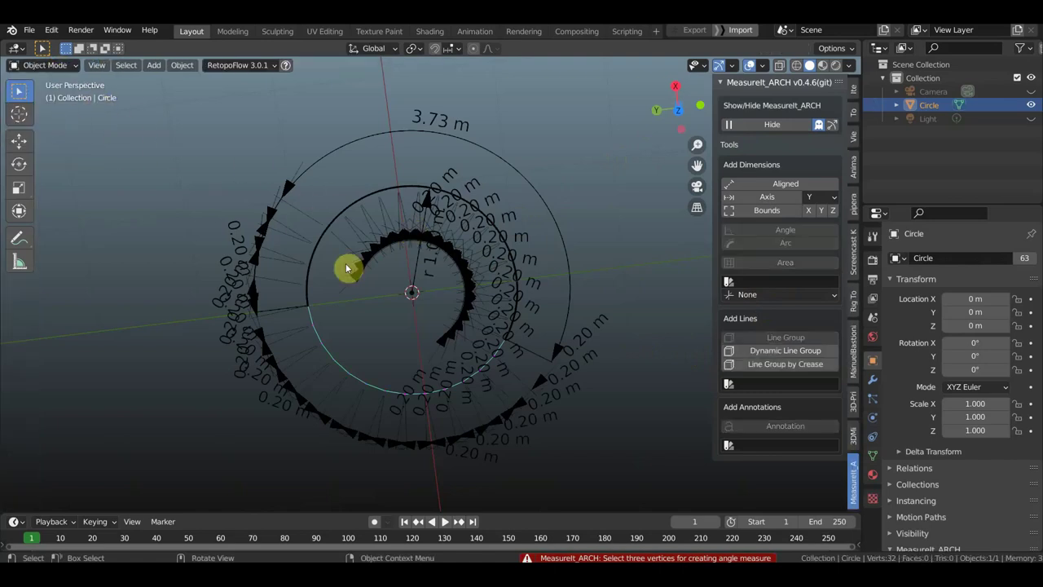
{"action": "key", "text": "Delete"}
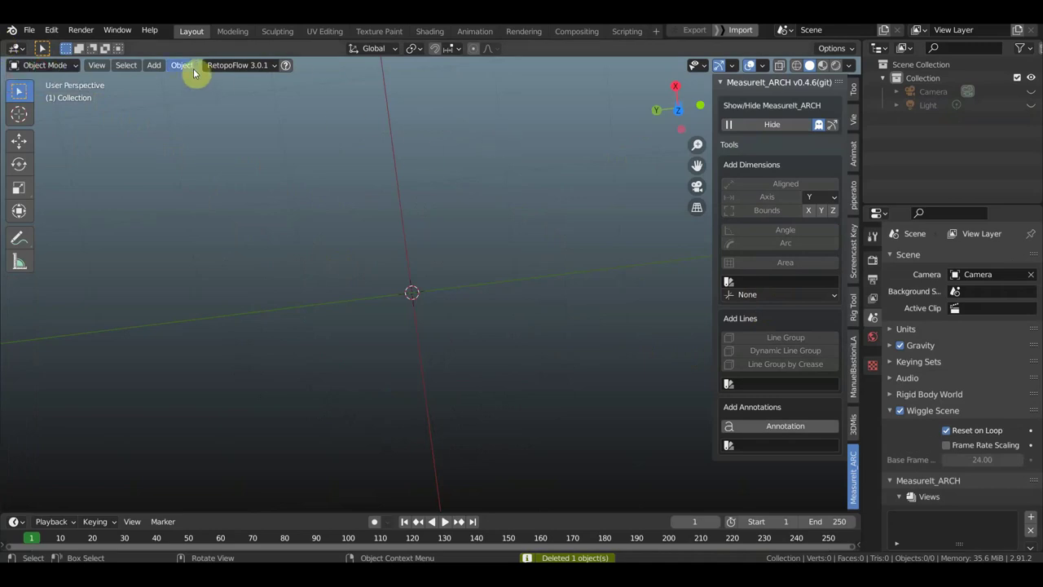
{"action": "left_click", "coordinate": [154, 67]}
{"action": "mouse_move", "coordinate": [172, 81]}
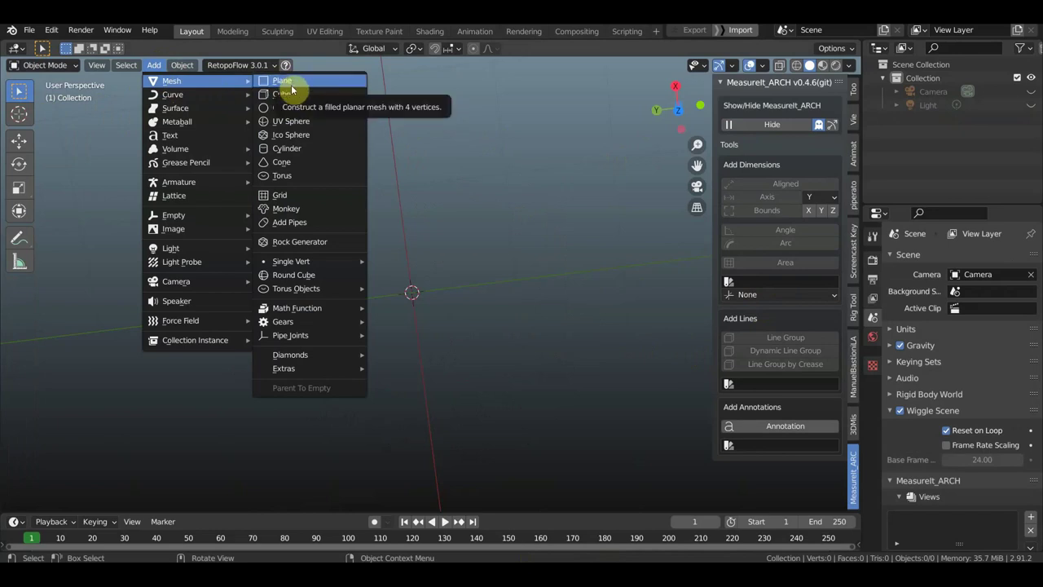
Add a new cube, view it from the front, and select its front face in Edit Mode.
{"action": "left_click", "coordinate": [290, 96]}
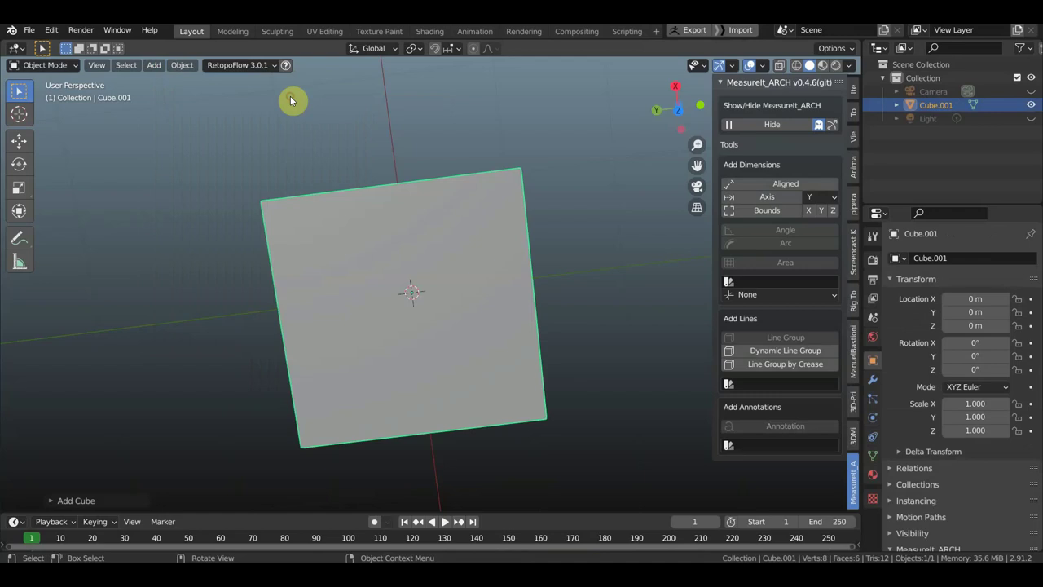
{"action": "key", "text": "KP_1"}
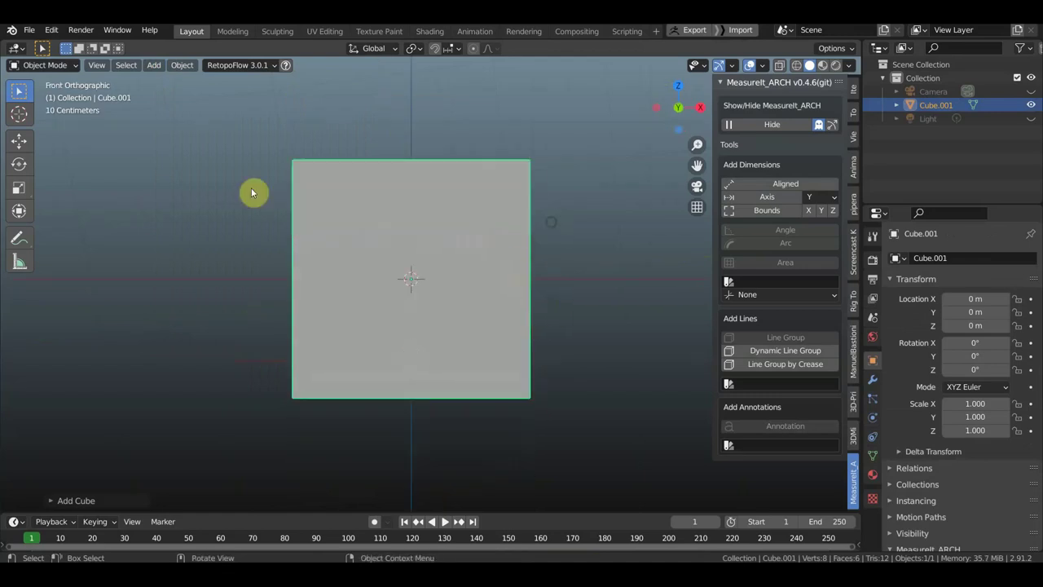
{"action": "left_click", "coordinate": [58, 66]}
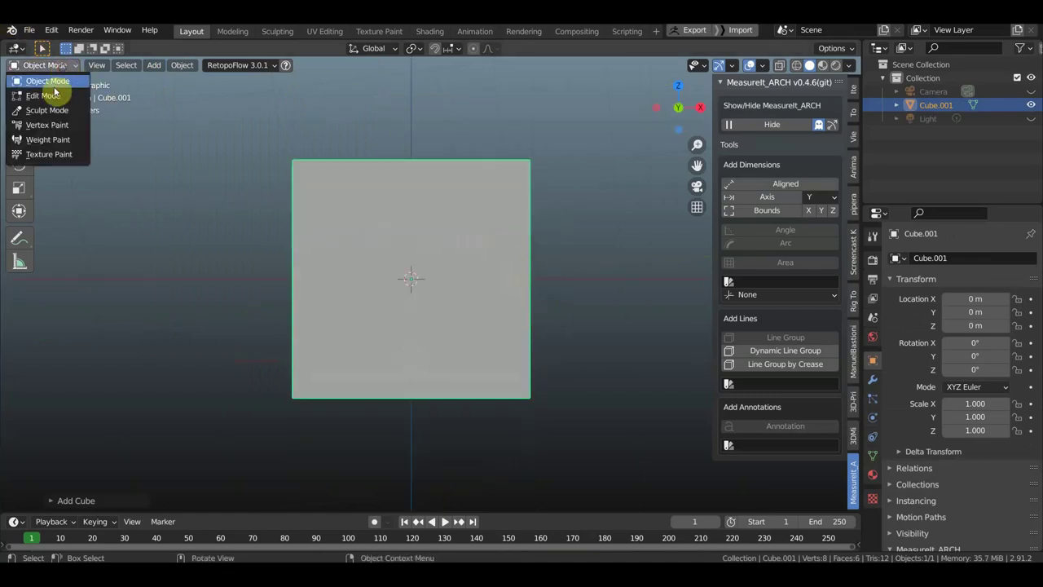
{"action": "left_click", "coordinate": [53, 94]}
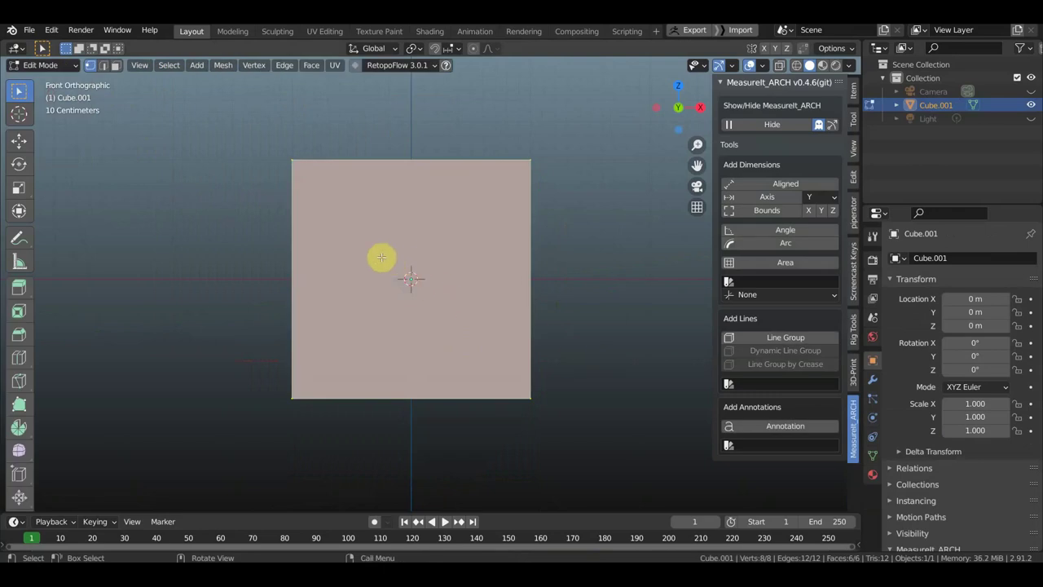
{"action": "left_click", "coordinate": [115, 65]}
{"action": "left_click", "coordinate": [372, 235]}
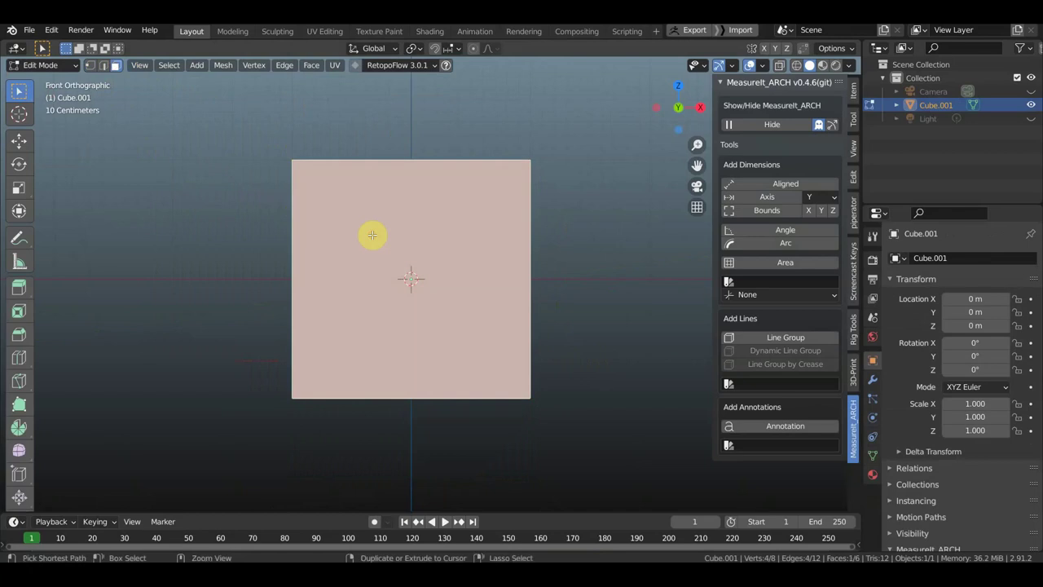
Undo the accidental deletion of the other faces and reselect only the front face.
{"action": "key", "text": "ctrl+i"}
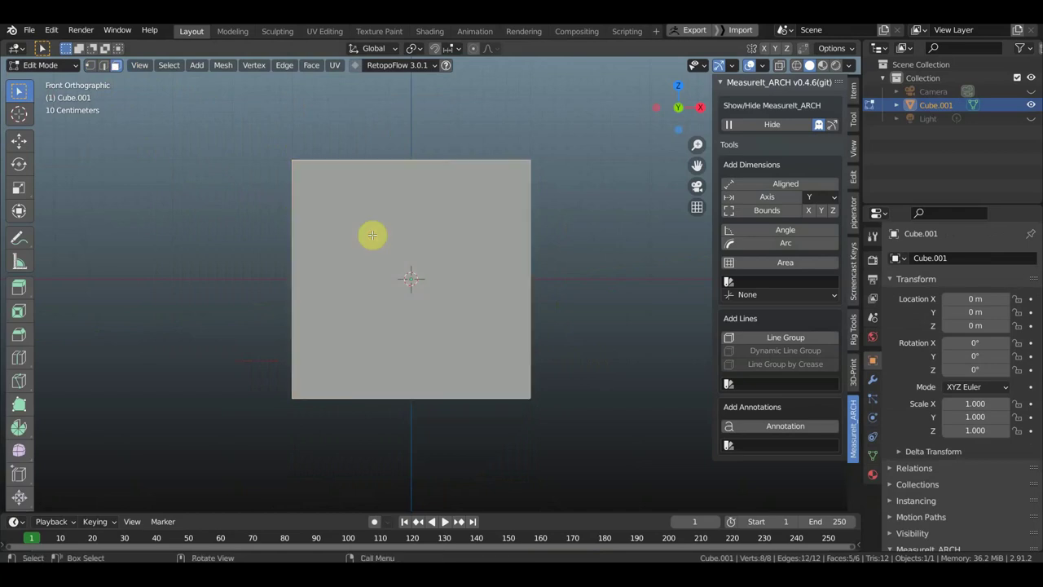
{"action": "key", "text": "x"}
{"action": "left_click", "coordinate": [372, 237]}
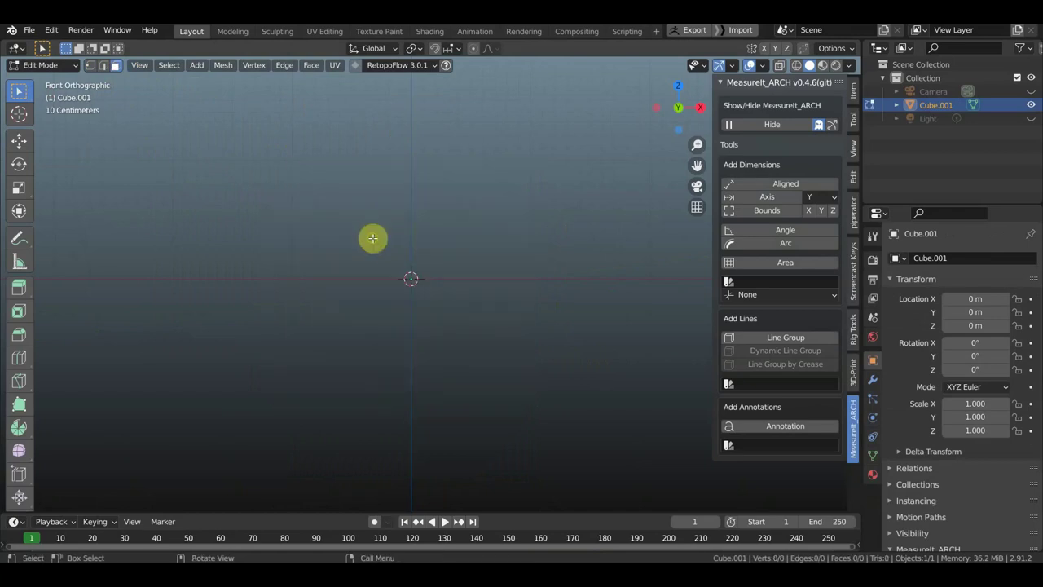
{"action": "mouse_move", "coordinate": [373, 238]}
{"action": "middle_mouse_down"}
{"action": "mouse_move", "coordinate": [386, 269]}
{"action": "mouse_move", "coordinate": [392, 262]}
{"action": "middle_mouse_up"}
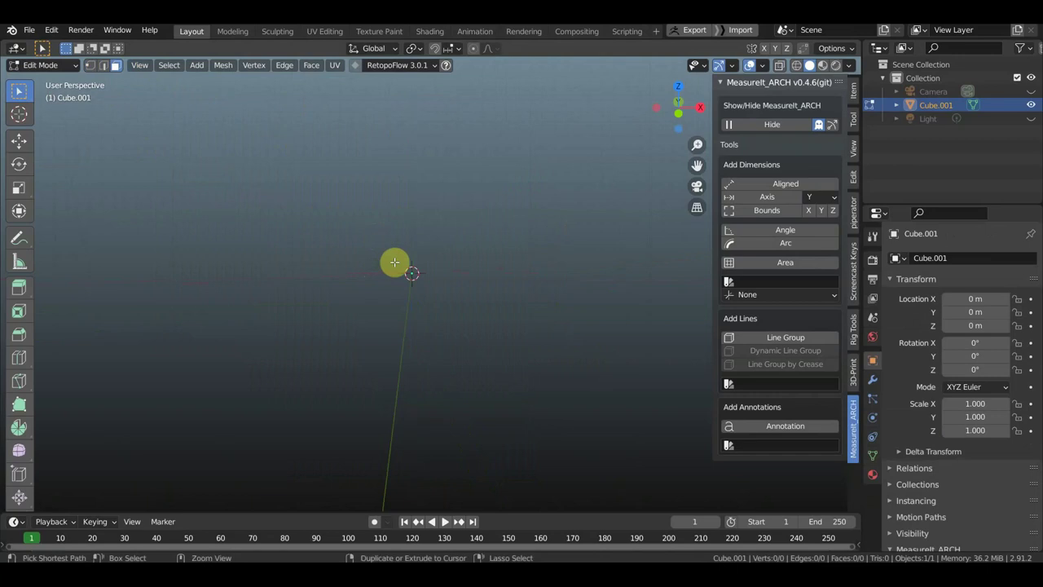
{"action": "key", "text": "ctrl+z"}
{"action": "key", "text": "KP_1"}
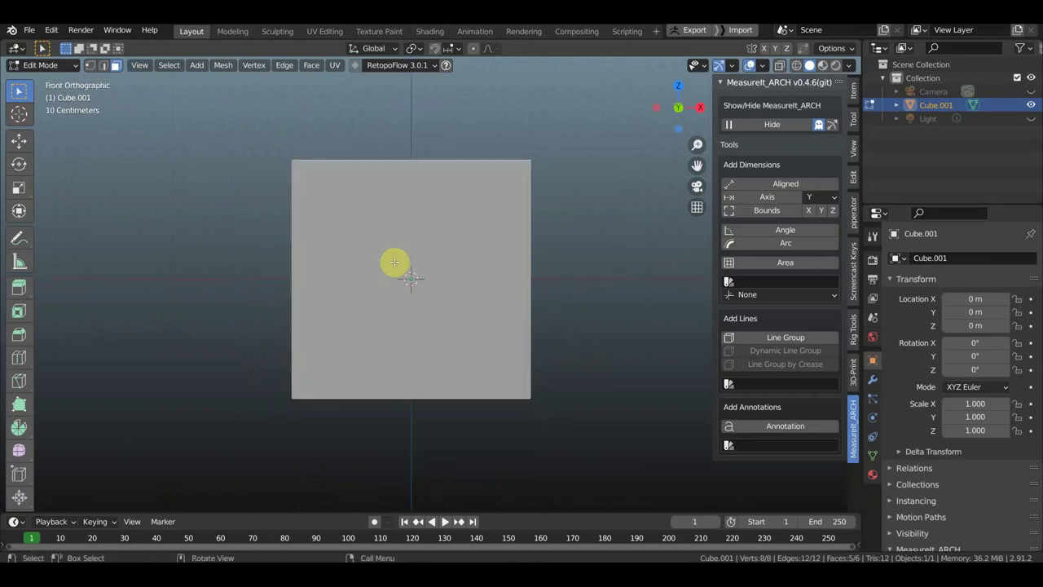
{"action": "mouse_move", "coordinate": [398, 262]}
{"action": "middle_mouse_down"}
{"action": "mouse_move", "coordinate": [449, 268]}
{"action": "mouse_move", "coordinate": [419, 274]}
{"action": "mouse_move", "coordinate": [458, 274]}
{"action": "mouse_move", "coordinate": [473, 302]}
{"action": "mouse_move", "coordinate": [448, 303]}
{"action": "mouse_move", "coordinate": [419, 291]}
{"action": "mouse_move", "coordinate": [422, 282]}
{"action": "middle_mouse_up"}
{"action": "left_click", "coordinate": [429, 282]}
From the front view, merge the cube's front face at its center into a pyramid.
{"action": "key", "text": "KP_1"}
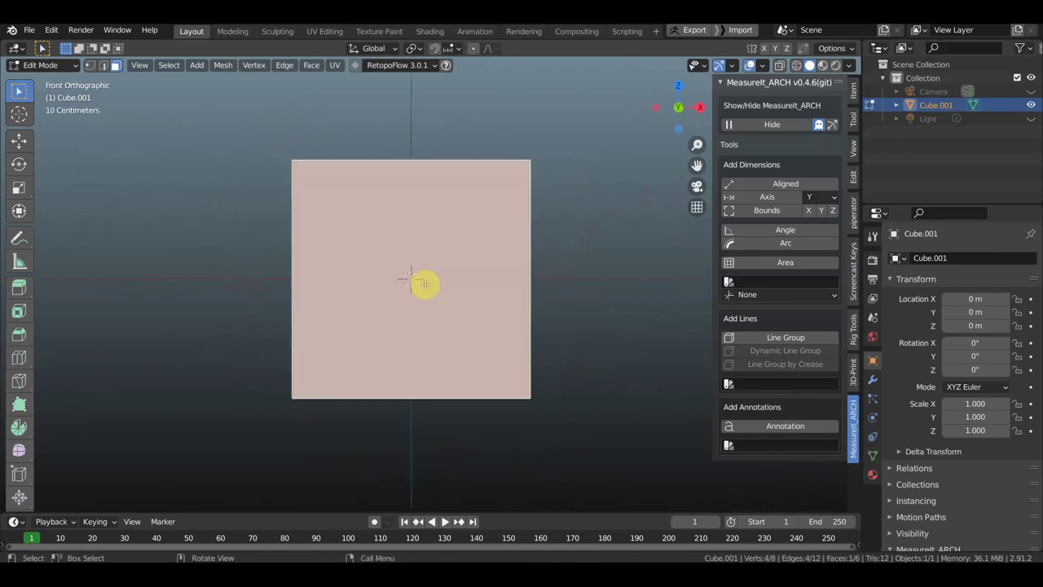
{"action": "key", "text": "m"}
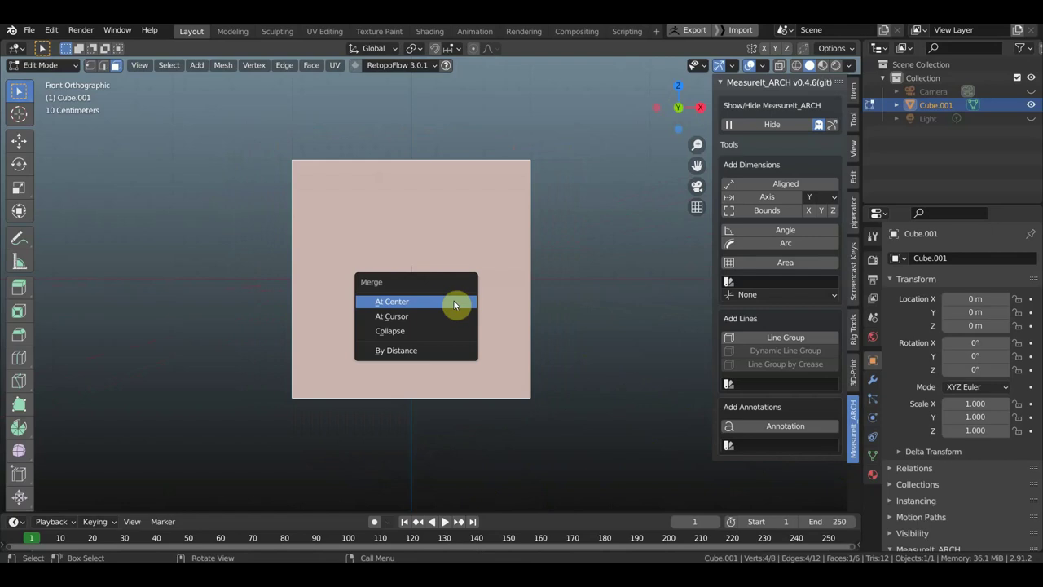
{"action": "left_click", "coordinate": [443, 304]}
{"action": "mouse_move", "coordinate": [480, 305]}
{"action": "middle_mouse_down"}
{"action": "mouse_move", "coordinate": [622, 315]}
{"action": "mouse_move", "coordinate": [600, 314]}
{"action": "middle_mouse_up"}
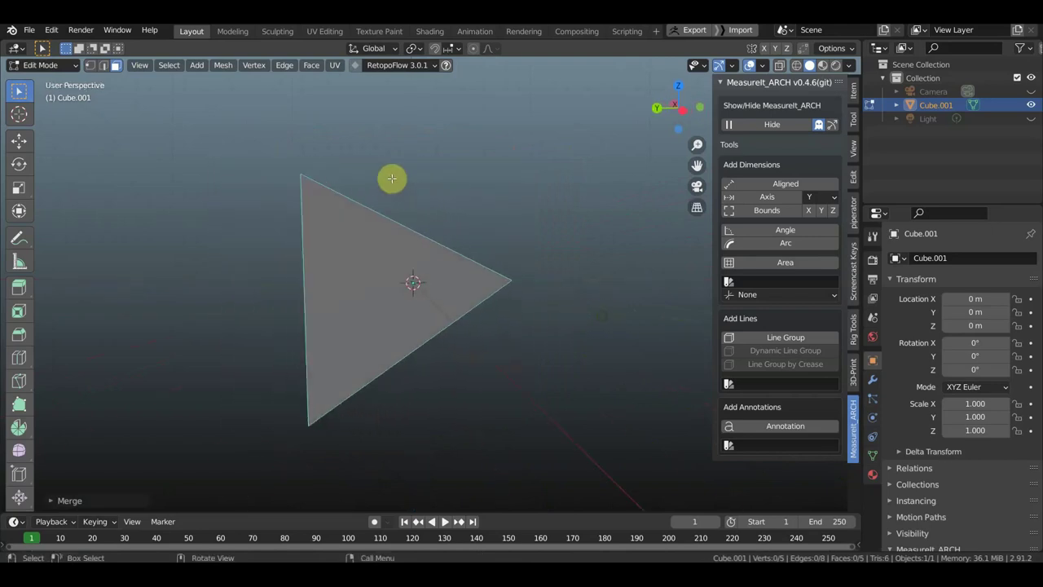
In vertex mode, select the triangle's top, right and bottom vertices and add an Angle dimension.
{"action": "left_click", "coordinate": [90, 65]}
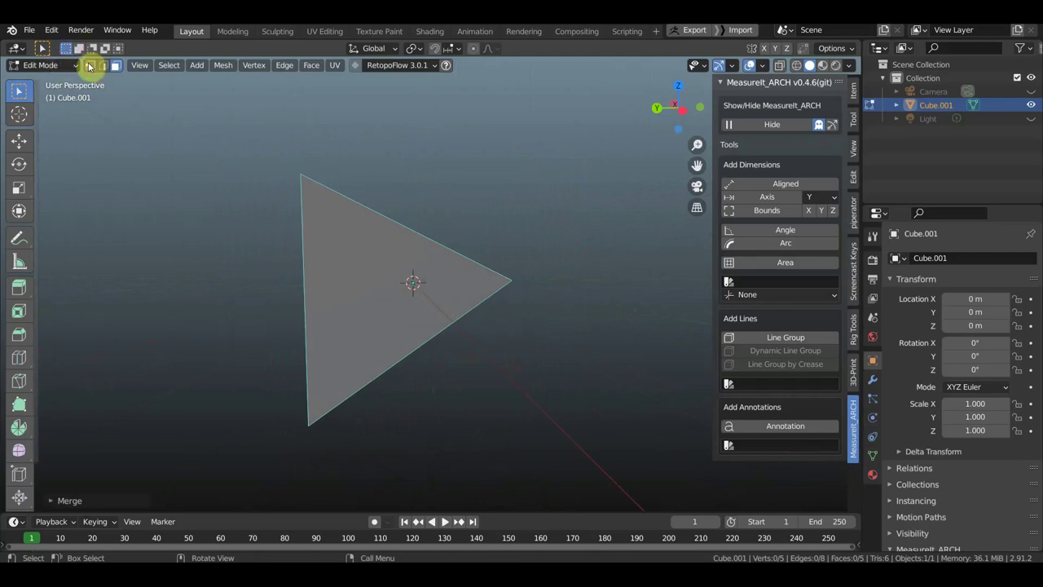
{"action": "left_click", "coordinate": [299, 173]}
{"action": "left_click", "coordinate": [509, 281], "text": "shift"}
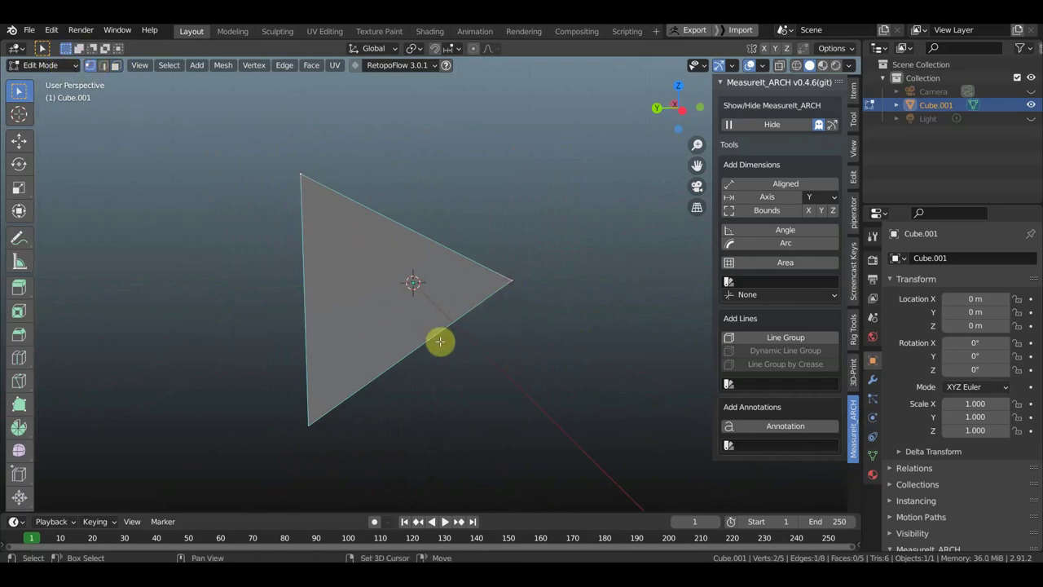
{"action": "left_click", "coordinate": [308, 424], "text": "shift"}
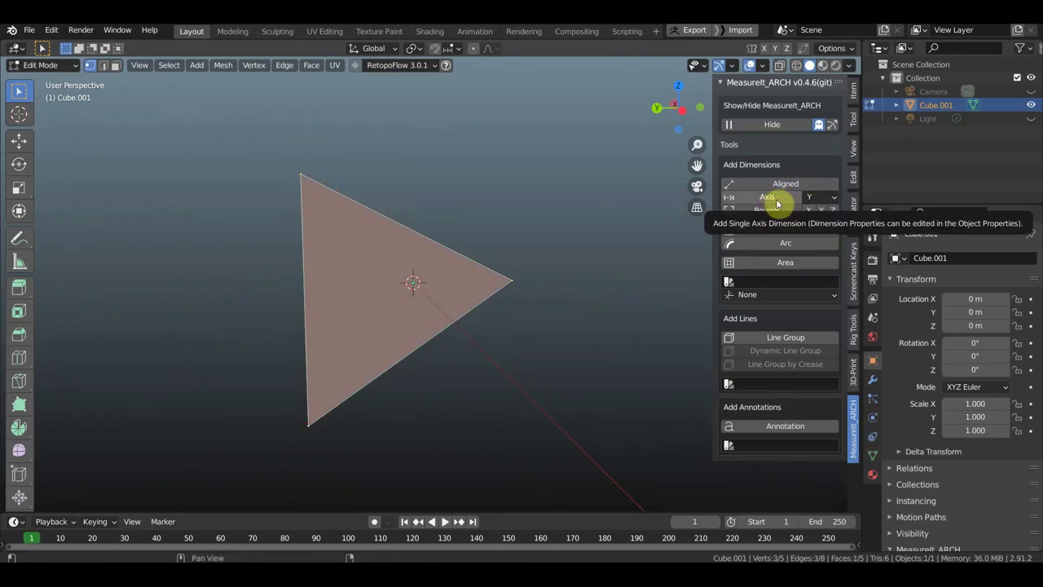
{"action": "left_click", "coordinate": [783, 234]}
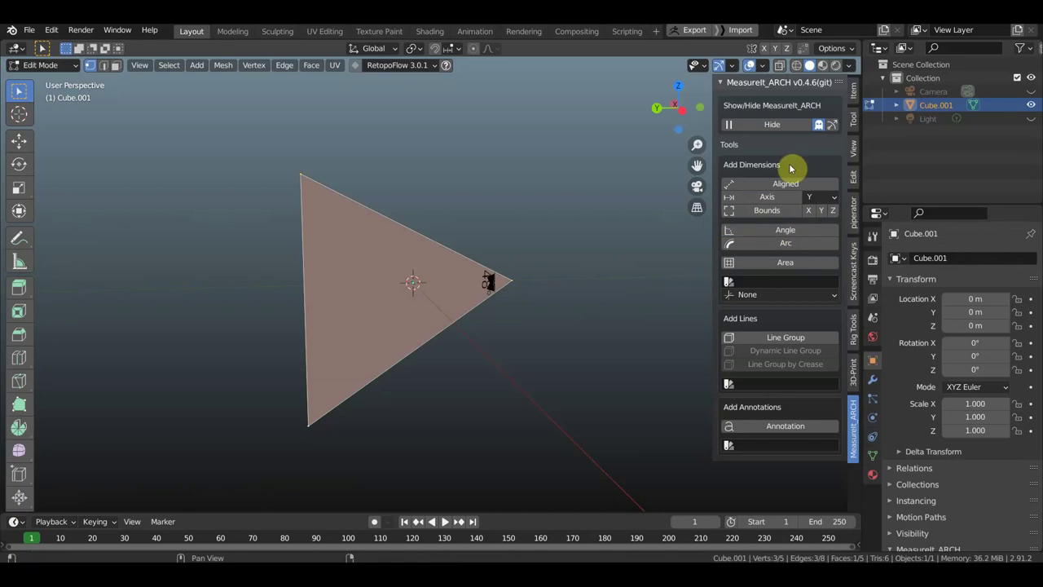
Hide the MeasureIt_ARCH overlays and zoom and orbit around the pyramid.
{"action": "left_click", "coordinate": [779, 126]}
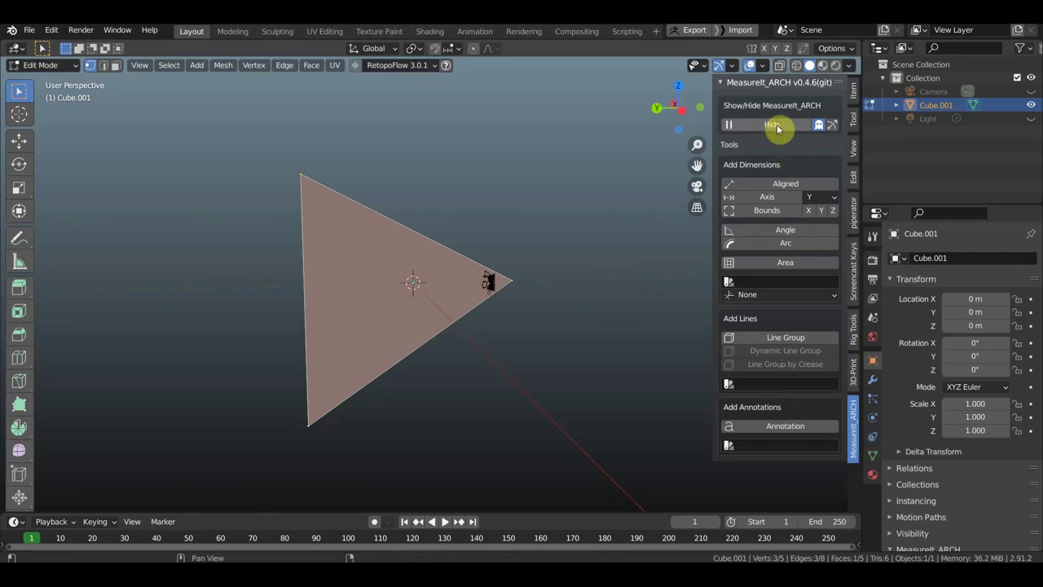
{"action": "scroll", "coordinate": [554, 348], "scroll_direction": "up", "scroll_amount": 3}
{"action": "mouse_move", "coordinate": [550, 347]}
{"action": "middle_mouse_down", "text": "shift"}
{"action": "mouse_move", "coordinate": [507, 349]}
{"action": "mouse_move", "coordinate": [461, 332]}
{"action": "mouse_move", "coordinate": [487, 296]}
{"action": "mouse_move", "coordinate": [531, 283]}
{"action": "mouse_move", "coordinate": [484, 272]}
{"action": "mouse_move", "coordinate": [449, 280]}
{"action": "mouse_move", "coordinate": [437, 289]}
{"action": "mouse_move", "coordinate": [495, 291]}
{"action": "mouse_move", "coordinate": [544, 271]}
{"action": "mouse_move", "coordinate": [489, 312]}
{"action": "mouse_move", "coordinate": [511, 300]}
{"action": "mouse_move", "coordinate": [501, 263]}
{"action": "middle_mouse_up", "text": "shift"}
{"action": "scroll", "coordinate": [485, 296], "scroll_direction": "up", "scroll_amount": 2}
{"action": "scroll", "coordinate": [499, 291], "scroll_direction": "down", "scroll_amount": 2}
{"action": "scroll", "coordinate": [503, 290], "scroll_direction": "down", "scroll_amount": 2}
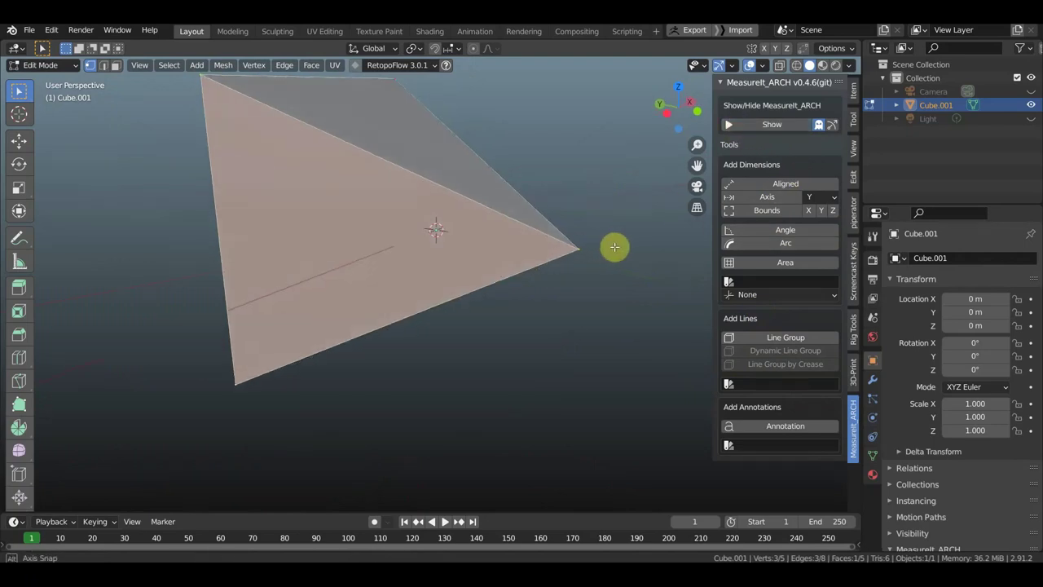
{"action": "mouse_move", "coordinate": [437, 235]}
{"action": "middle_mouse_down"}
{"action": "mouse_move", "coordinate": [467, 263]}
{"action": "mouse_move", "coordinate": [413, 280]}
{"action": "mouse_move", "coordinate": [373, 310]}
{"action": "mouse_move", "coordinate": [448, 322]}
{"action": "mouse_move", "coordinate": [416, 317]}
{"action": "middle_mouse_up"}
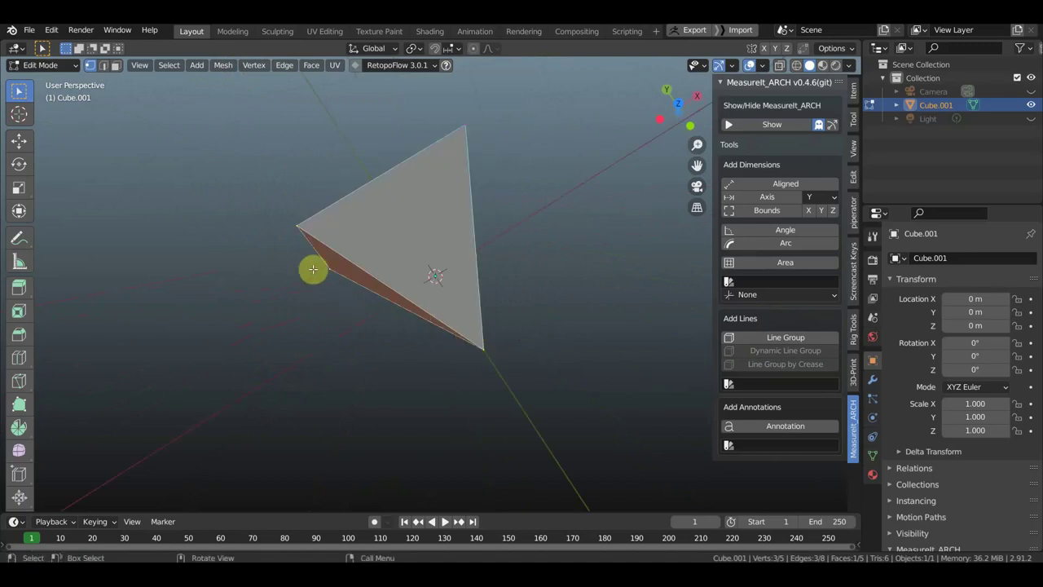
Select the left and top vertices of the pyramid's edge, then show the 48° angle dimension again.
{"action": "left_click", "coordinate": [300, 224]}
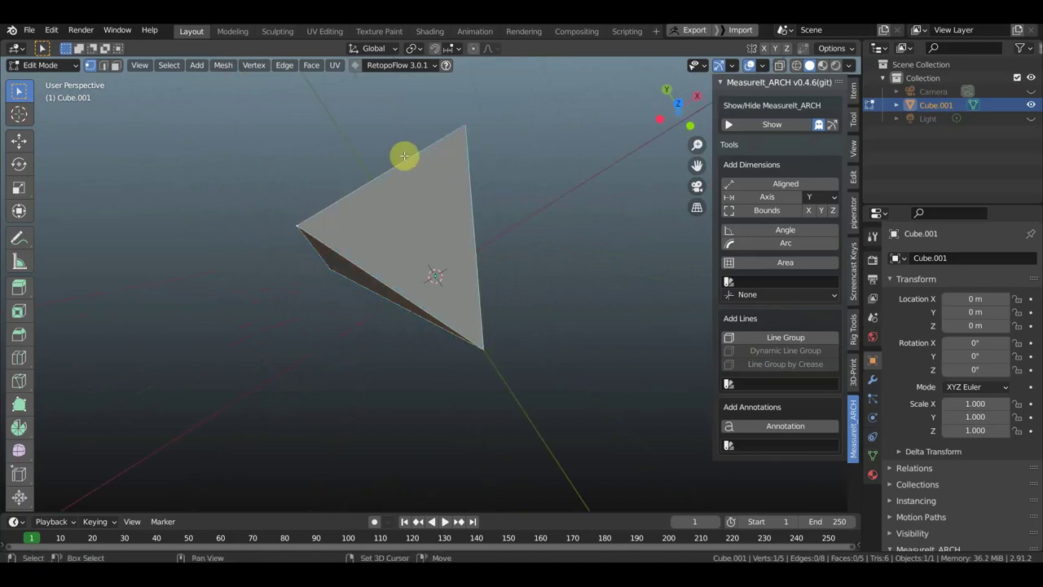
{"action": "left_click", "coordinate": [464, 124], "text": "shift"}
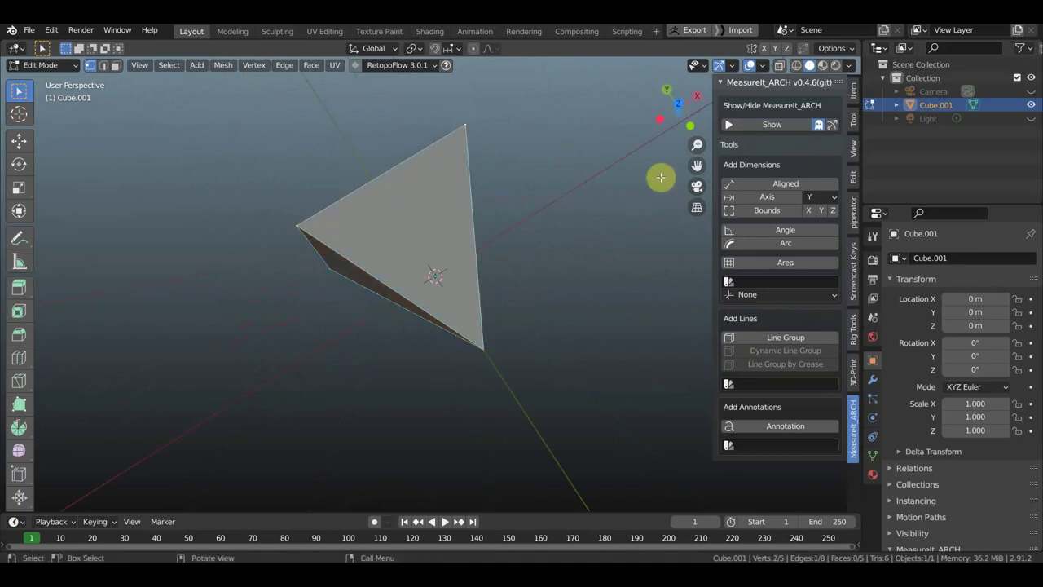
{"action": "left_click", "coordinate": [754, 125]}
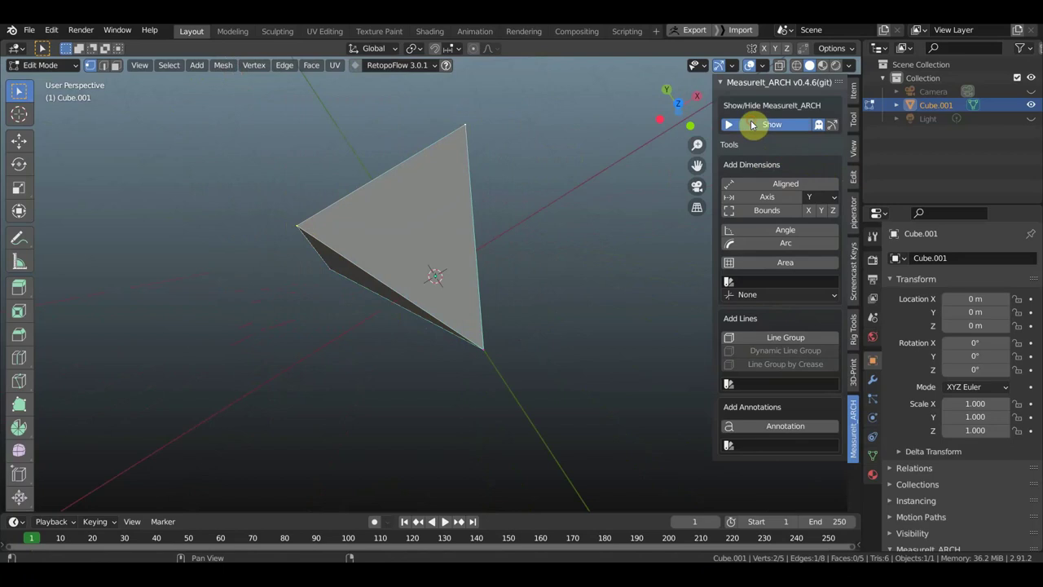
{"action": "mouse_move", "coordinate": [559, 282]}
{"action": "middle_mouse_down"}
{"action": "mouse_move", "coordinate": [599, 196]}
{"action": "mouse_move", "coordinate": [582, 263]}
{"action": "mouse_move", "coordinate": [496, 378]}
{"action": "mouse_move", "coordinate": [541, 378]}
{"action": "middle_mouse_up"}
{"action": "scroll", "coordinate": [473, 366], "scroll_direction": "up", "scroll_amount": 4}
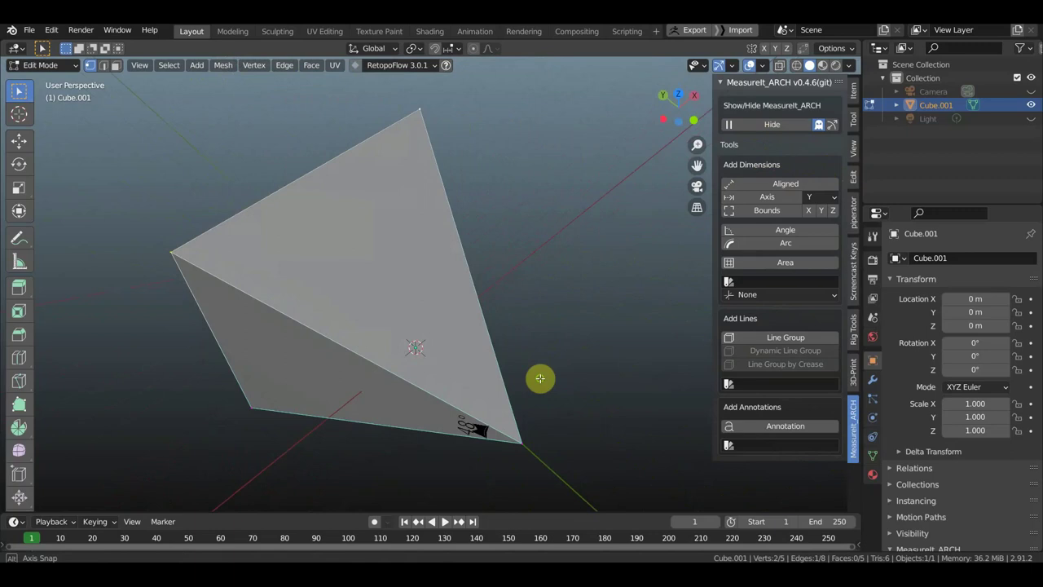
Add a 2.00 m aligned dimension along the selected edge and try adding an angle measure.
{"action": "left_click", "coordinate": [781, 184]}
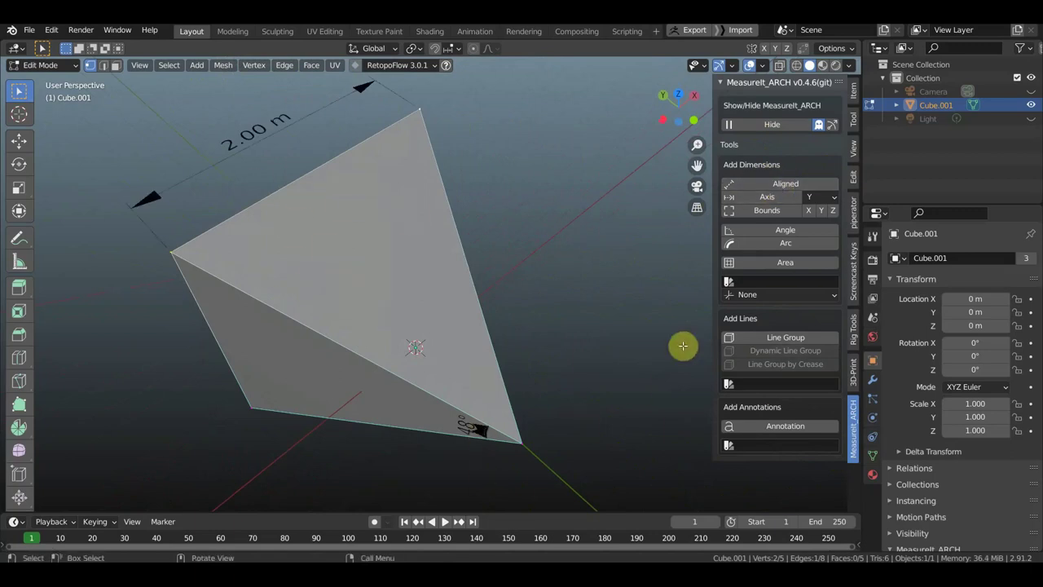
{"action": "left_click", "coordinate": [787, 231]}
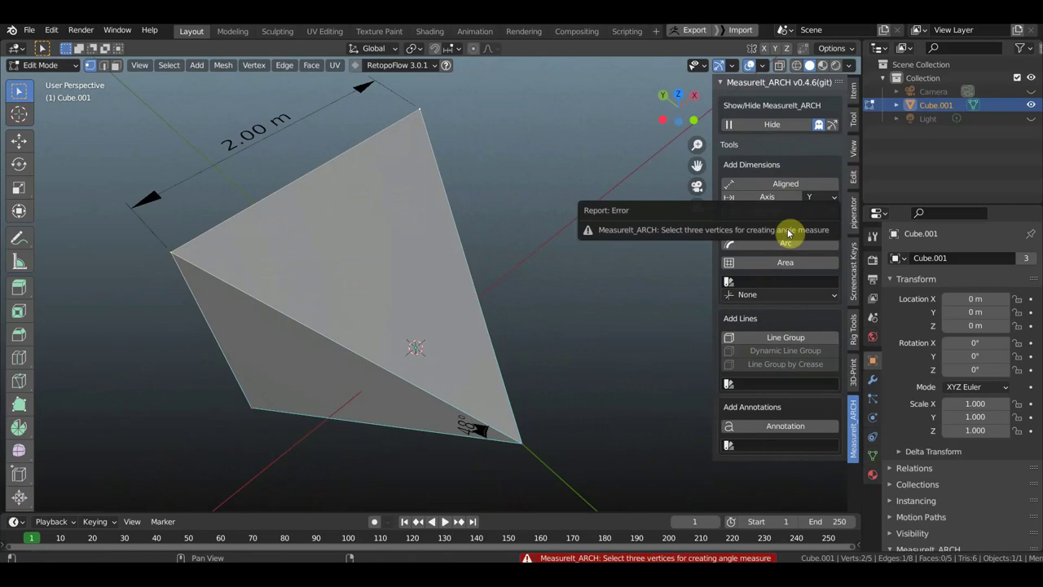
{"action": "middle_click_drag", "start_coordinate": [559, 402], "coordinate": [576, 354]}
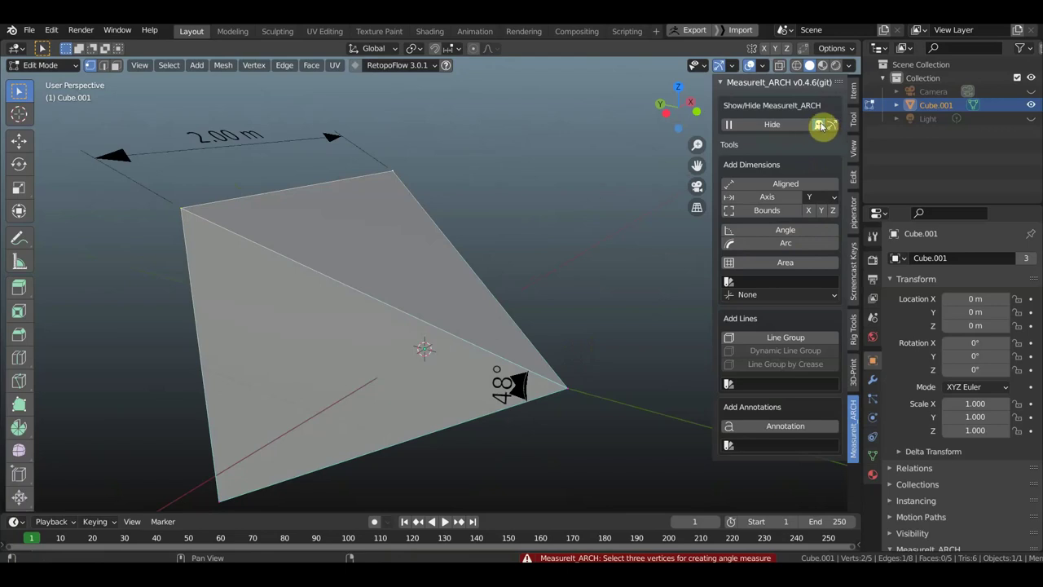
Toggle the measurement display off and on, then add a green line group along the bottom edge.
{"action": "left_click", "coordinate": [731, 125]}
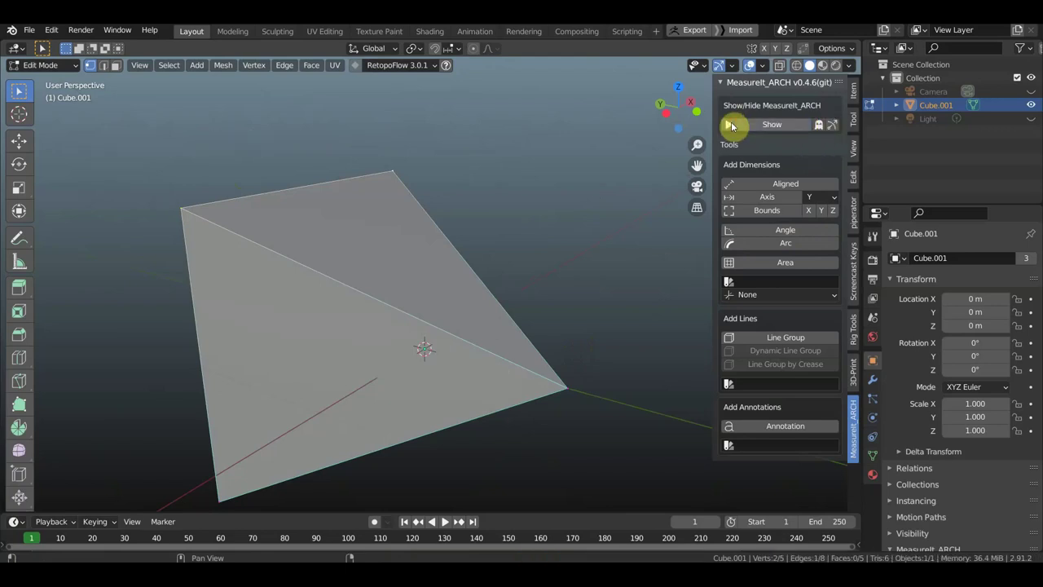
{"action": "left_click", "coordinate": [732, 125]}
{"action": "left_click", "coordinate": [734, 125]}
{"action": "left_click", "coordinate": [732, 125]}
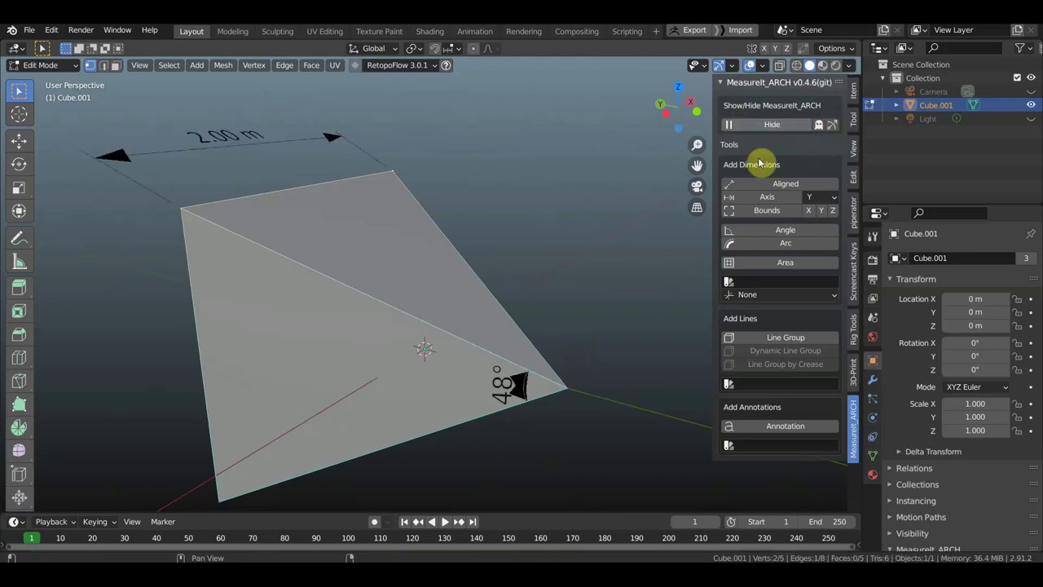
{"action": "left_click", "coordinate": [741, 338]}
{"action": "mouse_move", "coordinate": [596, 384]}
{"action": "middle_mouse_down"}
{"action": "mouse_move", "coordinate": [573, 393]}
{"action": "mouse_move", "coordinate": [633, 403]}
{"action": "mouse_move", "coordinate": [573, 394]}
{"action": "mouse_move", "coordinate": [557, 406]}
{"action": "middle_mouse_up"}
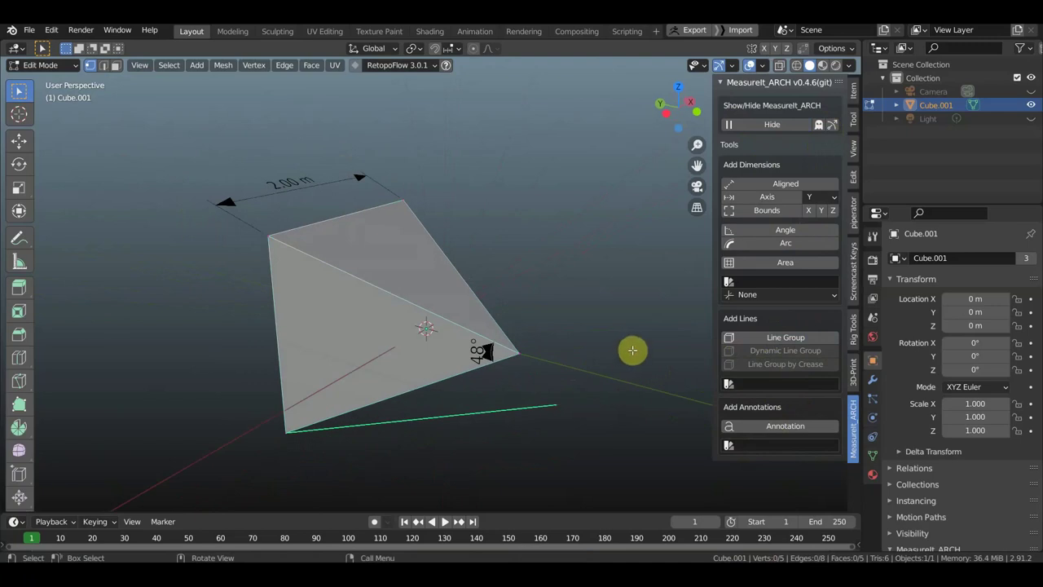
Try an area measure and set the axis dimension direction to X.
{"action": "left_click", "coordinate": [787, 263]}
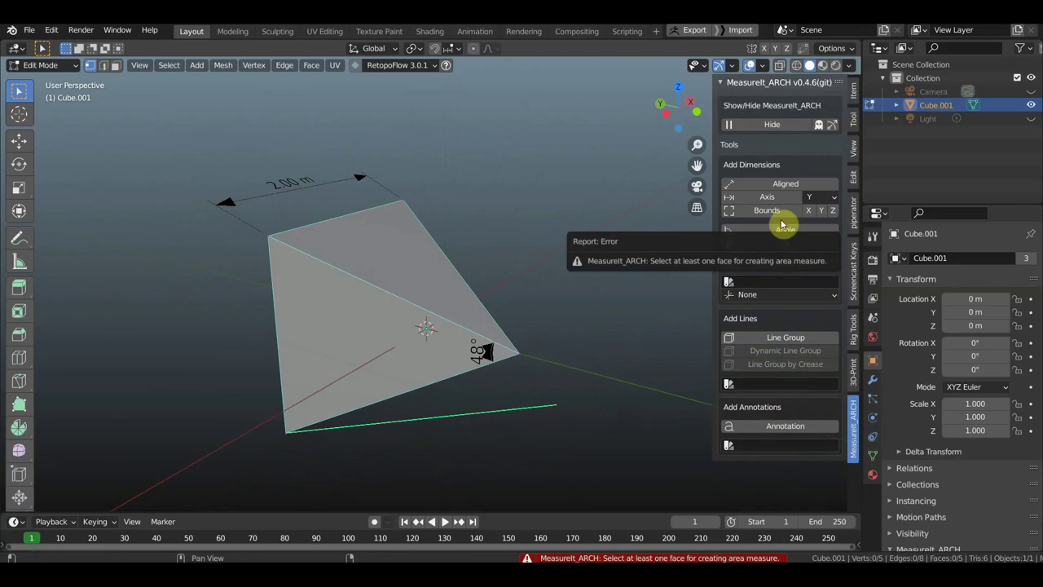
{"action": "left_click", "coordinate": [824, 199]}
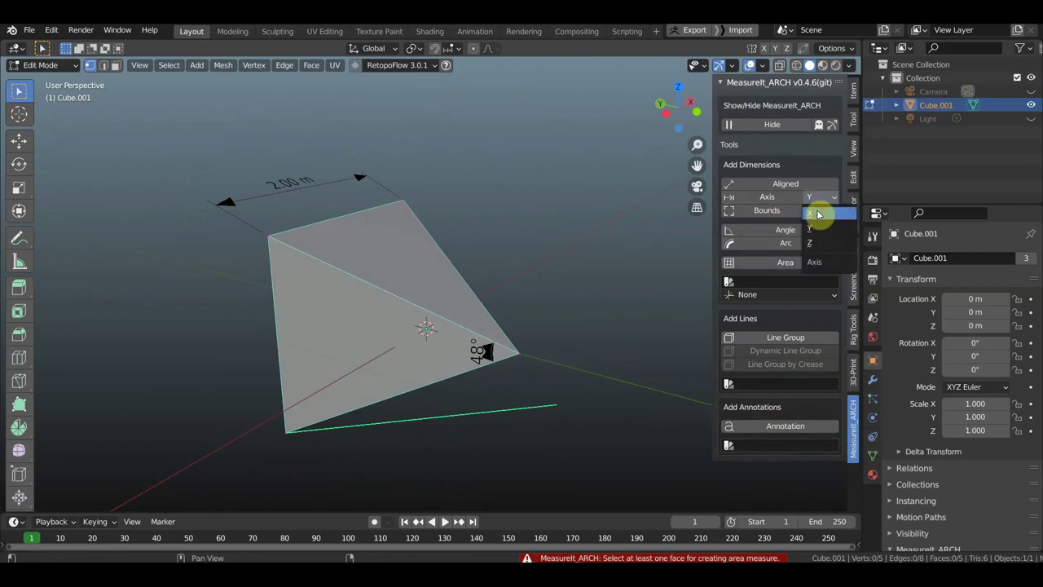
{"action": "left_click", "coordinate": [819, 214]}
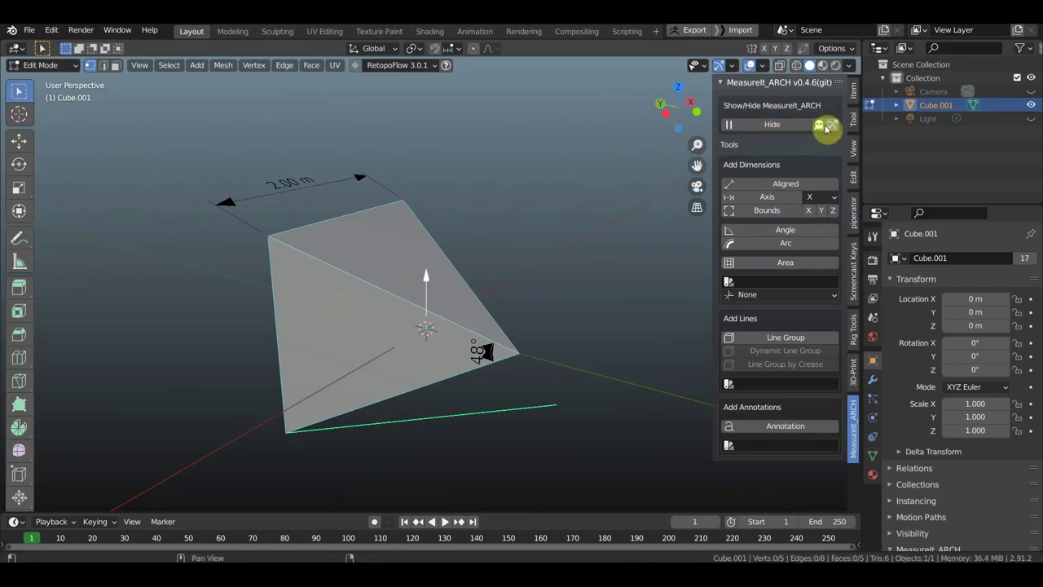
Switch on measurement display options, box-select the right corner vertex, and toggle the measurements.
{"action": "left_click", "coordinate": [829, 125]}
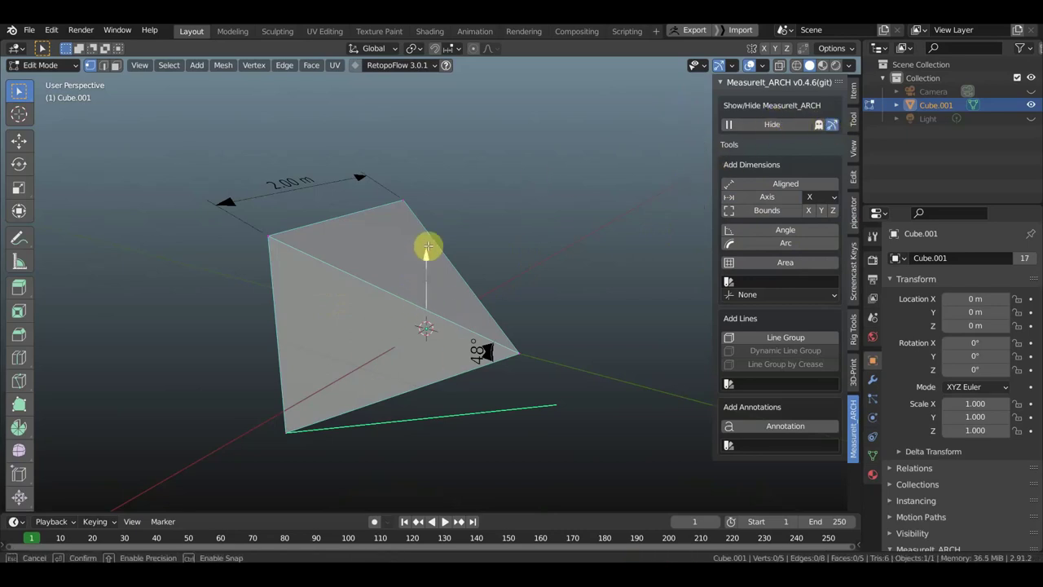
{"action": "left_click", "coordinate": [429, 183]}
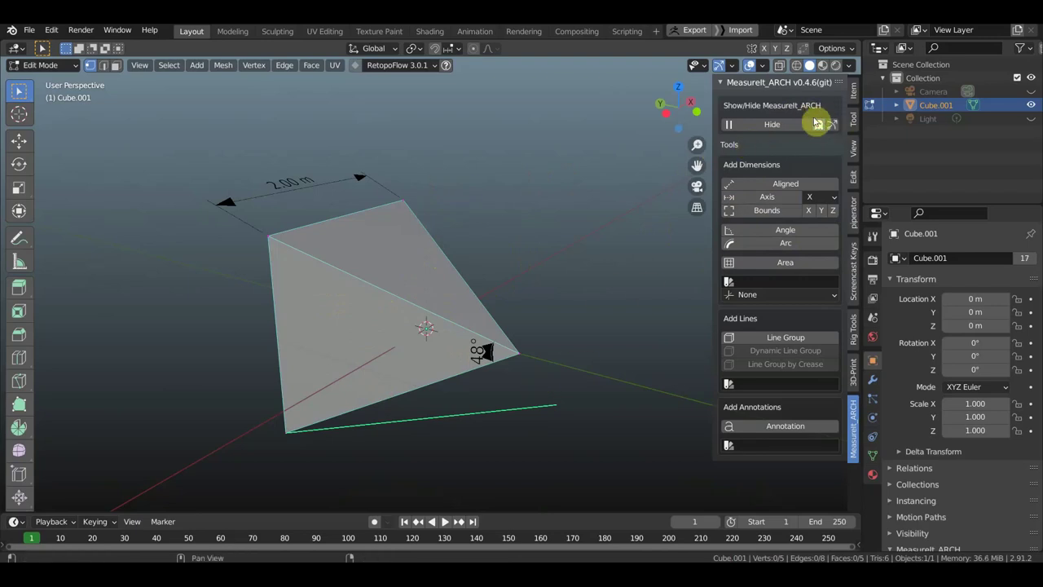
{"action": "left_click", "coordinate": [819, 124]}
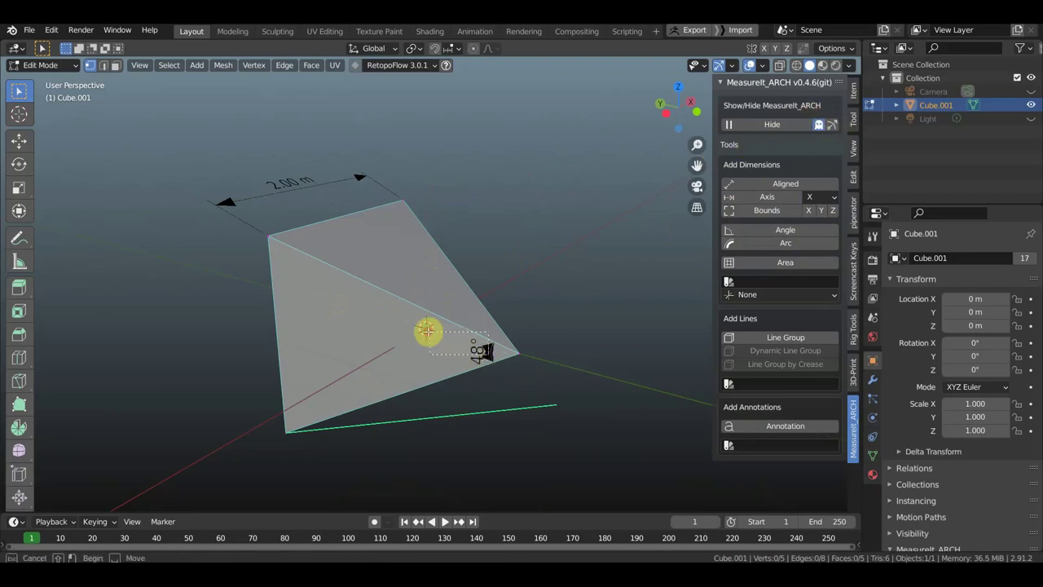
{"action": "left_click_drag", "start_coordinate": [524, 368], "coordinate": [361, 270]}
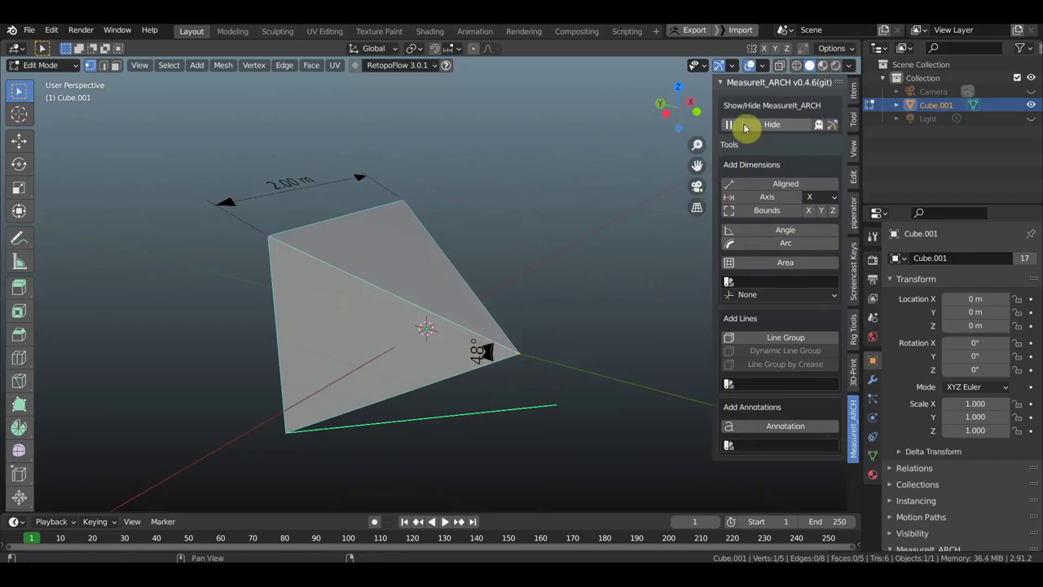
{"action": "left_click", "coordinate": [819, 126]}
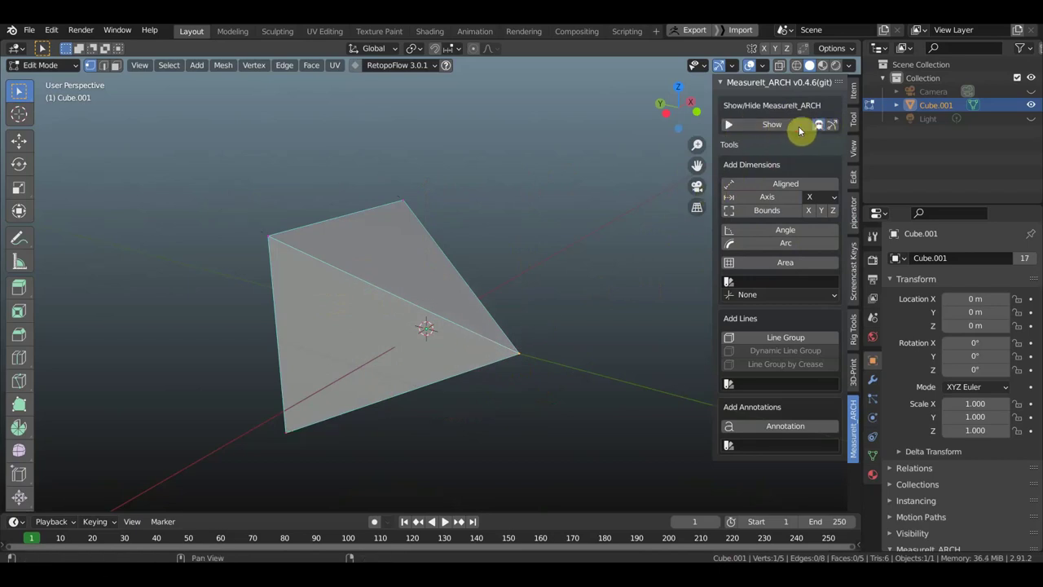
{"action": "left_click", "coordinate": [731, 125]}
{"action": "mouse_move", "coordinate": [517, 333]}
{"action": "middle_mouse_down"}
{"action": "mouse_move", "coordinate": [448, 346]}
{"action": "mouse_move", "coordinate": [584, 234]}
{"action": "mouse_move", "coordinate": [491, 236]}
{"action": "mouse_move", "coordinate": [541, 217]}
{"action": "mouse_move", "coordinate": [431, 223]}
{"action": "mouse_move", "coordinate": [402, 198]}
{"action": "mouse_move", "coordinate": [398, 176]}
{"action": "mouse_move", "coordinate": [492, 296]}
{"action": "middle_mouse_up"}
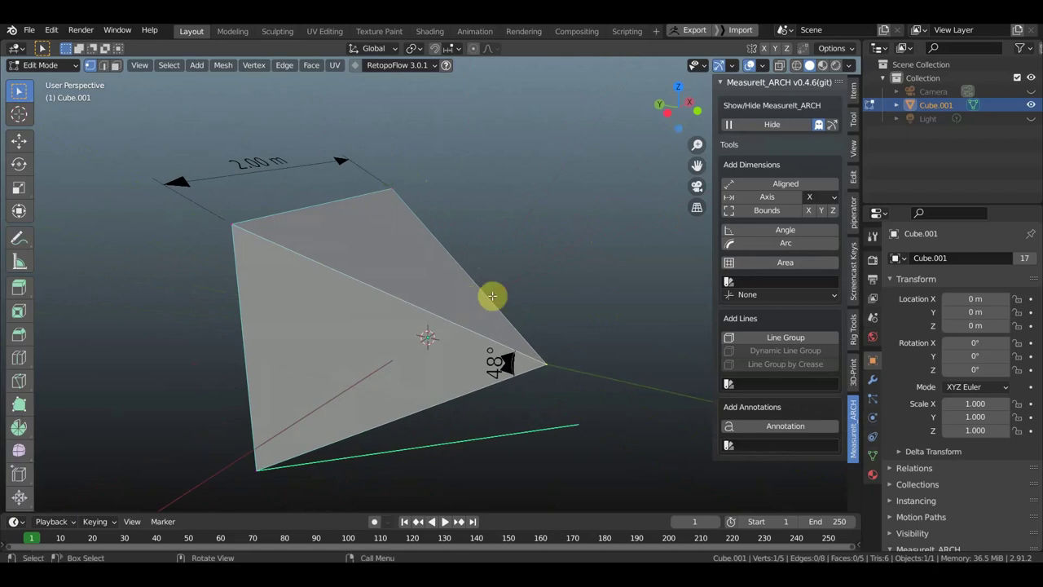
Keep the working plane at None and hide the MeasureIt_ARCH measurements from the viewport.
{"action": "left_click", "coordinate": [755, 296]}
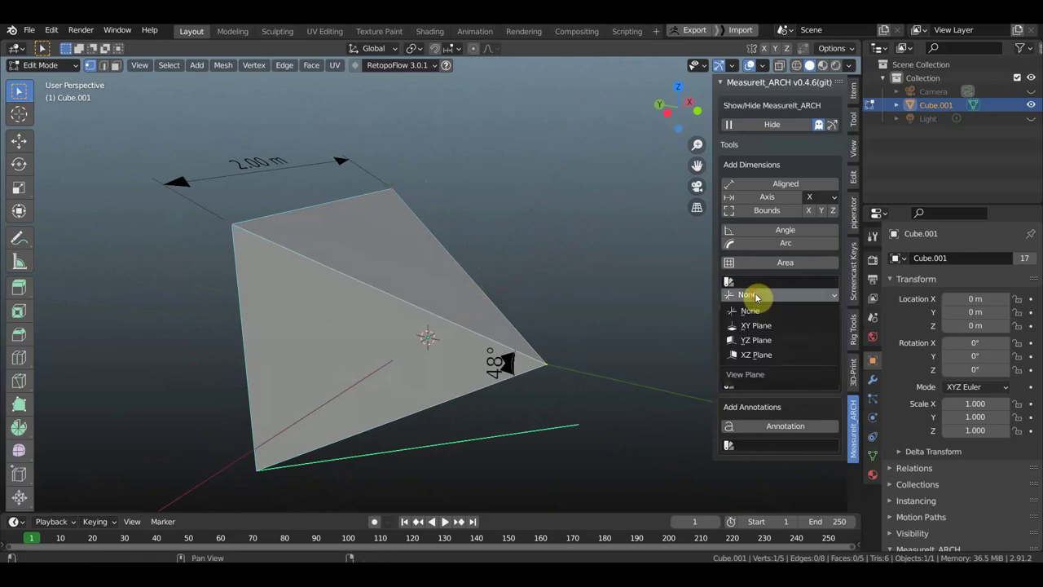
{"action": "left_click", "coordinate": [756, 297]}
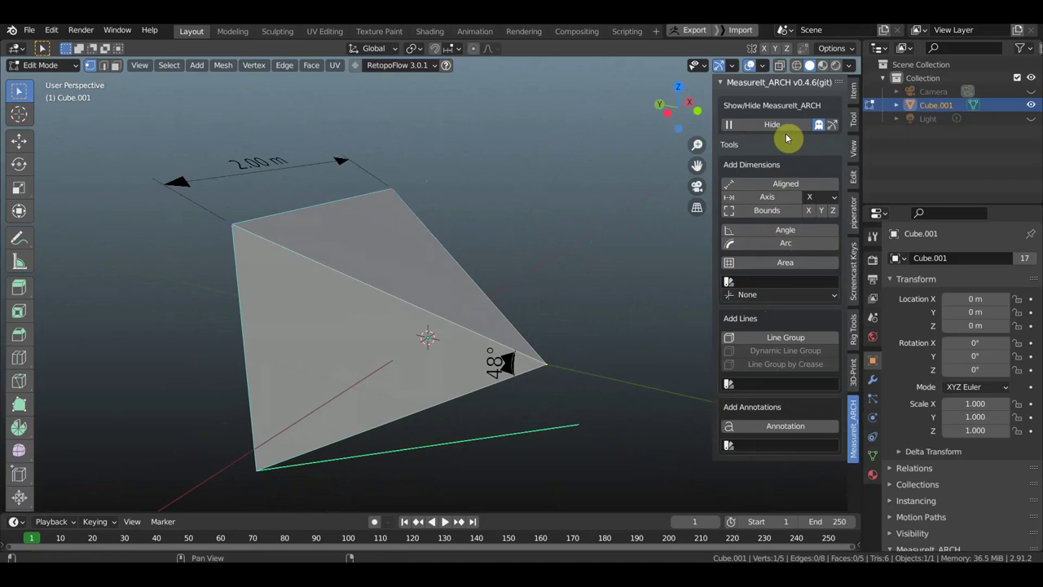
{"action": "left_click", "coordinate": [737, 123]}
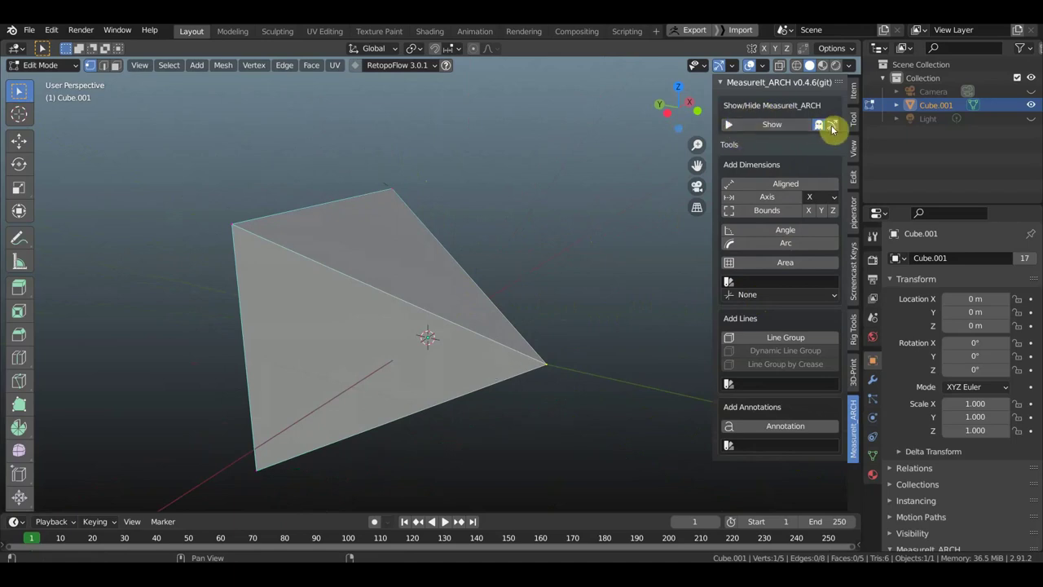
{"action": "mouse_move", "coordinate": [526, 280]}
{"action": "middle_mouse_down"}
{"action": "mouse_move", "coordinate": [419, 291]}
{"action": "mouse_move", "coordinate": [383, 272]}
{"action": "mouse_move", "coordinate": [410, 366]}
{"action": "mouse_move", "coordinate": [367, 368]}
{"action": "middle_mouse_up"}
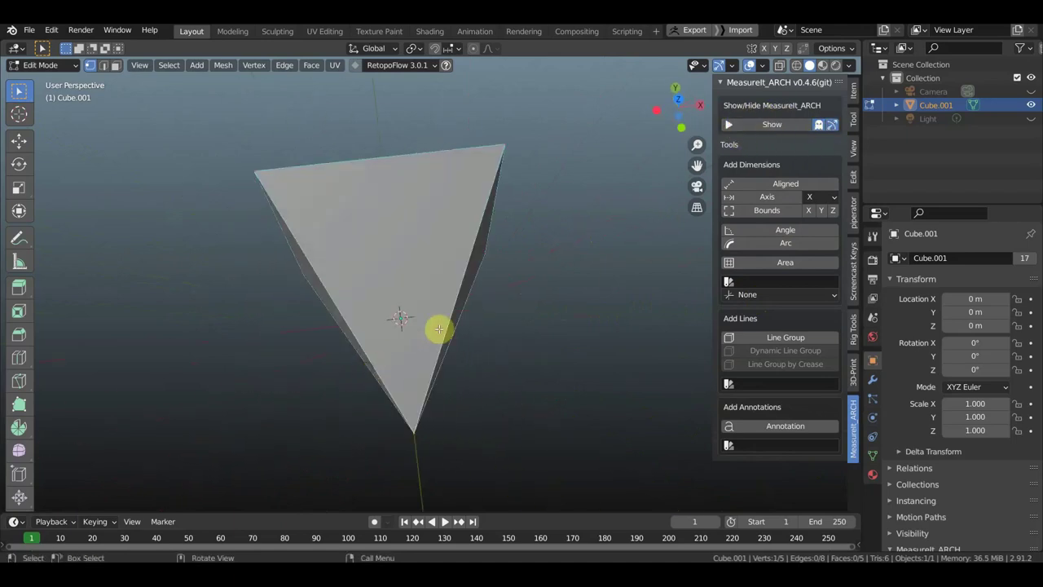
{"action": "middle_click_drag", "start_coordinate": [557, 303], "coordinate": [641, 242]}
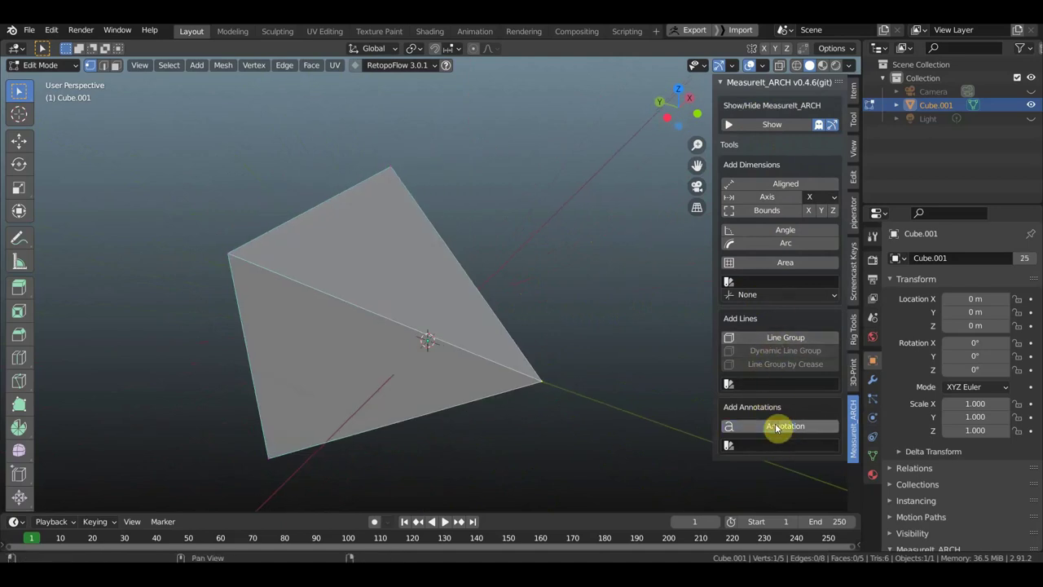
Check the annotation and line style choices, add the right corner vertex, and show text annotations.
{"action": "left_click", "coordinate": [734, 446]}
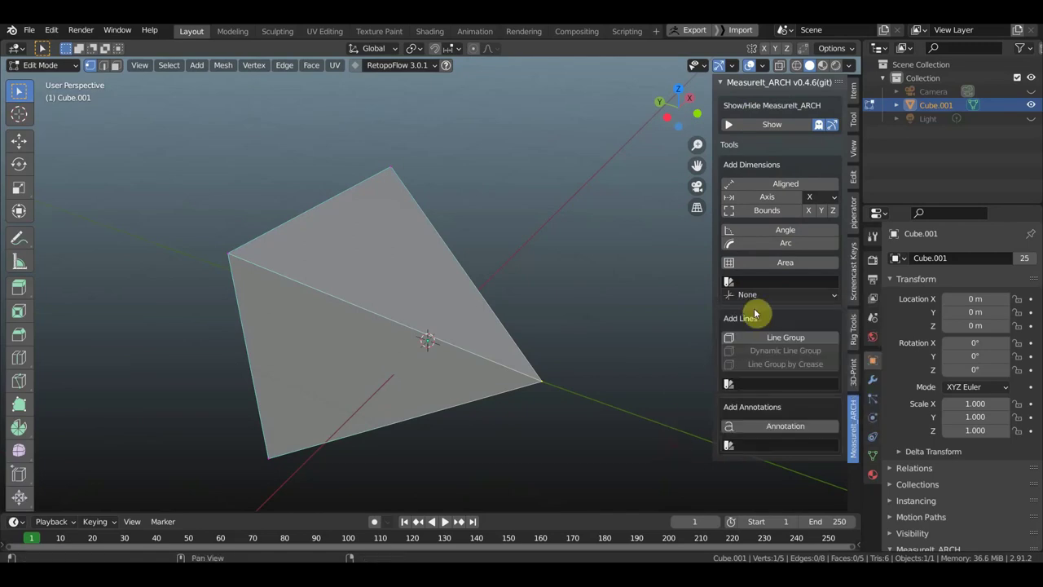
{"action": "left_click", "coordinate": [754, 281]}
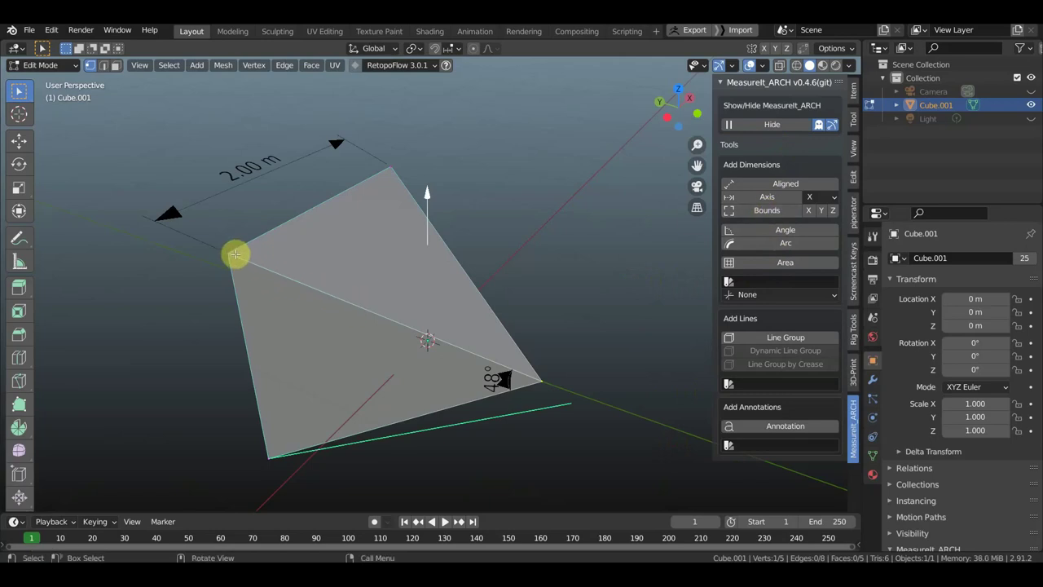
{"action": "left_click", "coordinate": [539, 380], "text": "shift"}
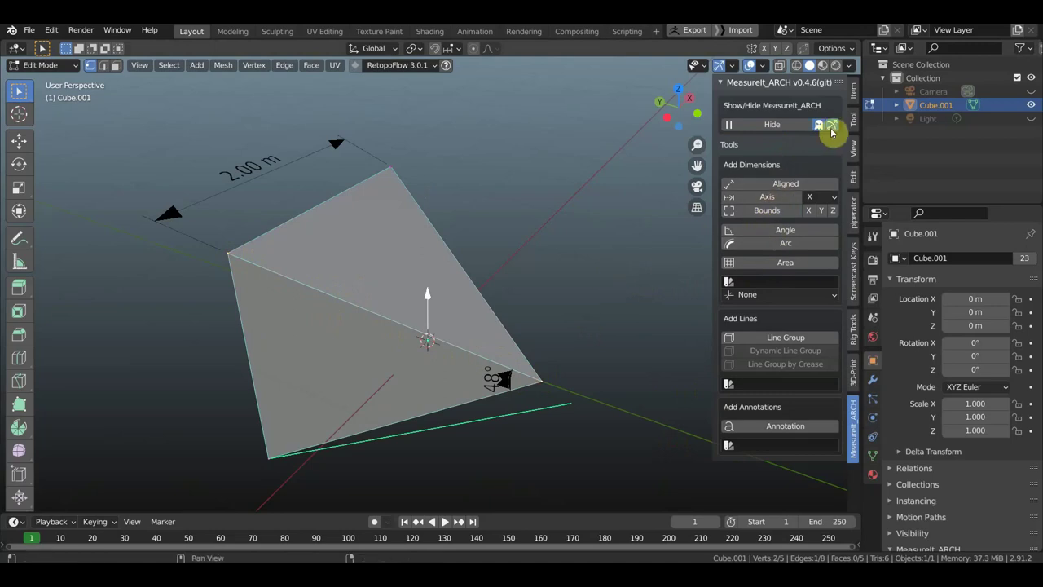
{"action": "left_click", "coordinate": [832, 124]}
Orbit around the pyramid to inspect Annotation 4 through Annotation 8.
{"action": "mouse_move", "coordinate": [493, 249]}
{"action": "middle_mouse_down"}
{"action": "mouse_move", "coordinate": [526, 270]}
{"action": "mouse_move", "coordinate": [498, 342]}
{"action": "mouse_move", "coordinate": [454, 349]}
{"action": "mouse_move", "coordinate": [533, 349]}
{"action": "middle_mouse_up"}
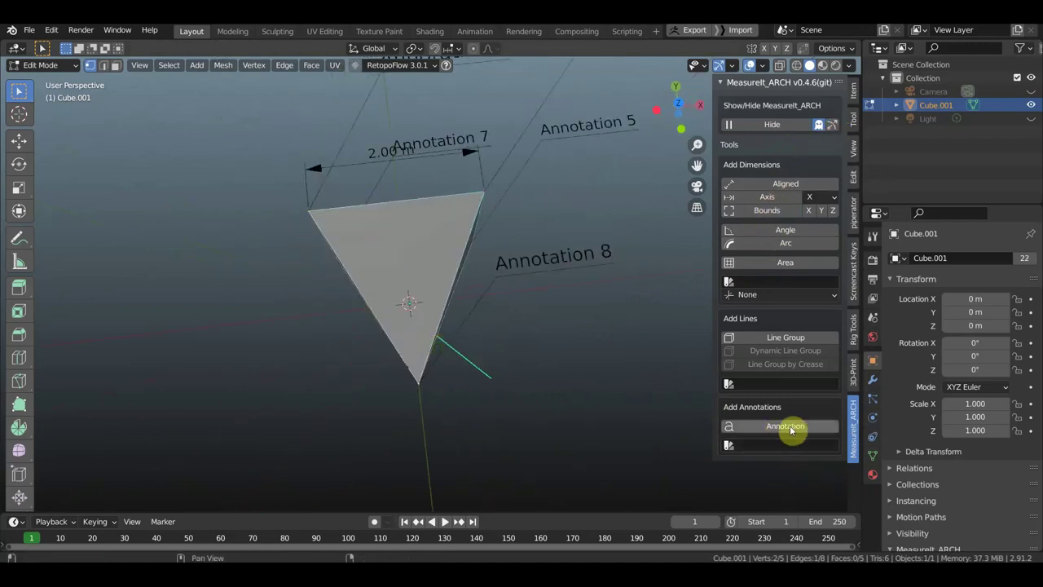
{"action": "mouse_move", "coordinate": [544, 301]}
{"action": "middle_mouse_down"}
{"action": "mouse_move", "coordinate": [503, 433]}
{"action": "mouse_move", "coordinate": [478, 433]}
{"action": "middle_mouse_up"}
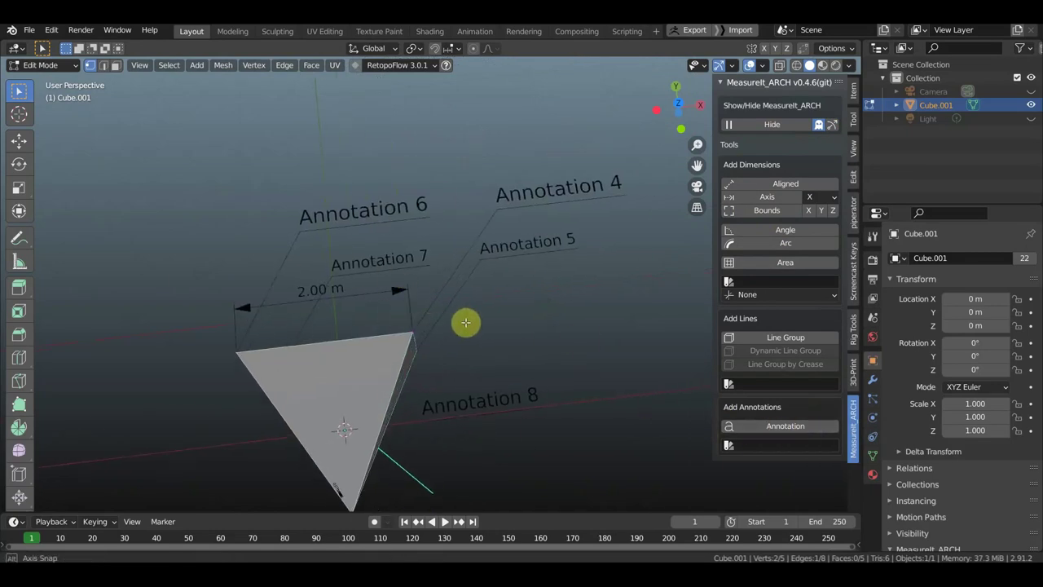
{"action": "mouse_move", "coordinate": [465, 321]}
{"action": "middle_mouse_down"}
{"action": "mouse_move", "coordinate": [533, 300]}
{"action": "mouse_move", "coordinate": [469, 287]}
{"action": "middle_mouse_up"}
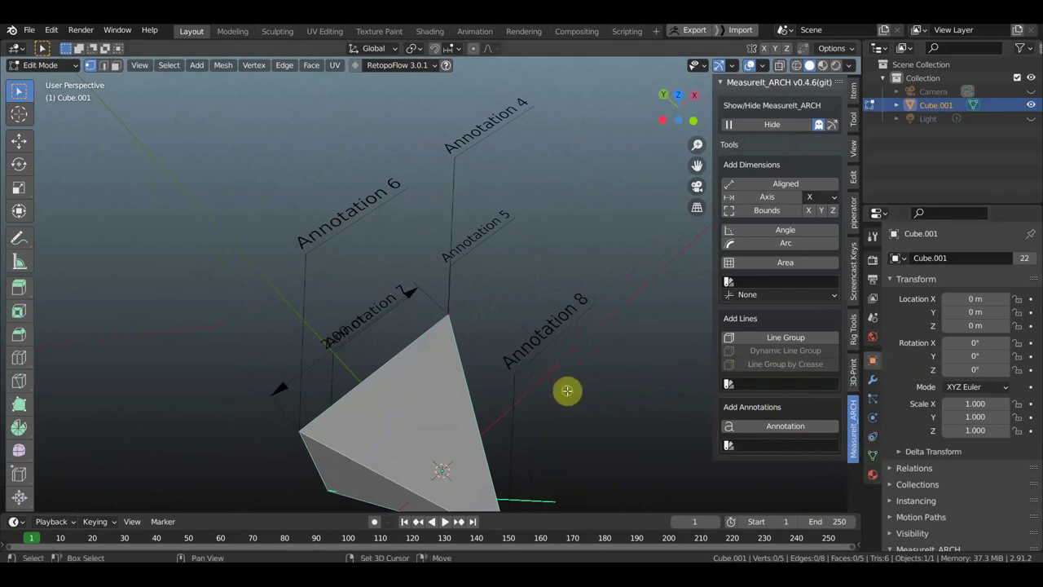
{"action": "mouse_move", "coordinate": [567, 391]}
{"action": "middle_mouse_down"}
{"action": "mouse_move", "coordinate": [547, 263]}
{"action": "mouse_move", "coordinate": [584, 288]}
{"action": "mouse_move", "coordinate": [565, 230]}
{"action": "mouse_move", "coordinate": [534, 236]}
{"action": "mouse_move", "coordinate": [561, 337]}
{"action": "mouse_move", "coordinate": [554, 375]}
{"action": "mouse_move", "coordinate": [541, 408]}
{"action": "mouse_move", "coordinate": [506, 418]}
{"action": "mouse_move", "coordinate": [512, 443]}
{"action": "mouse_move", "coordinate": [586, 435]}
{"action": "middle_mouse_up"}
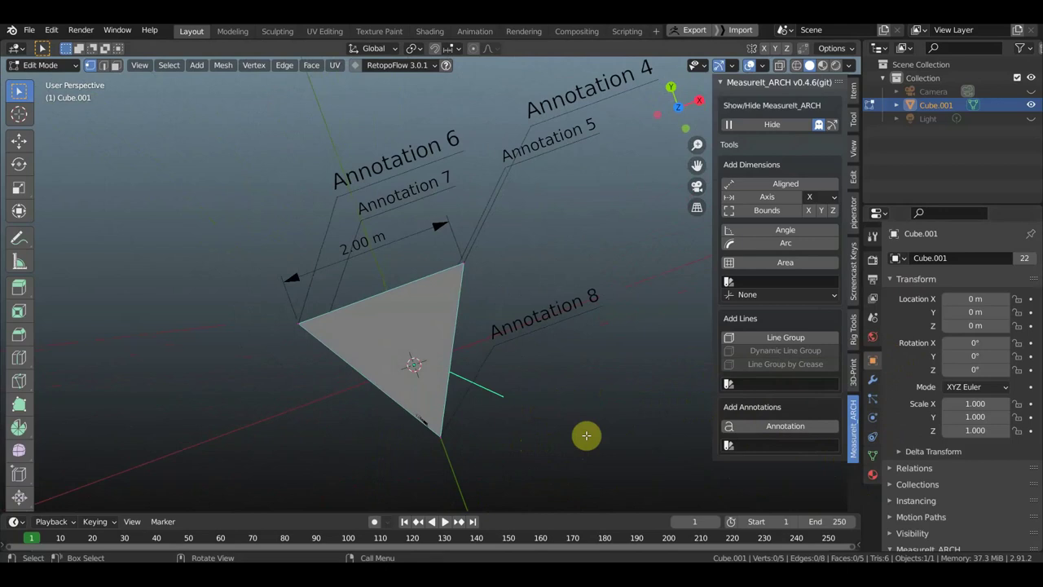
{"action": "middle_click_drag", "start_coordinate": [598, 384], "coordinate": [647, 337]}
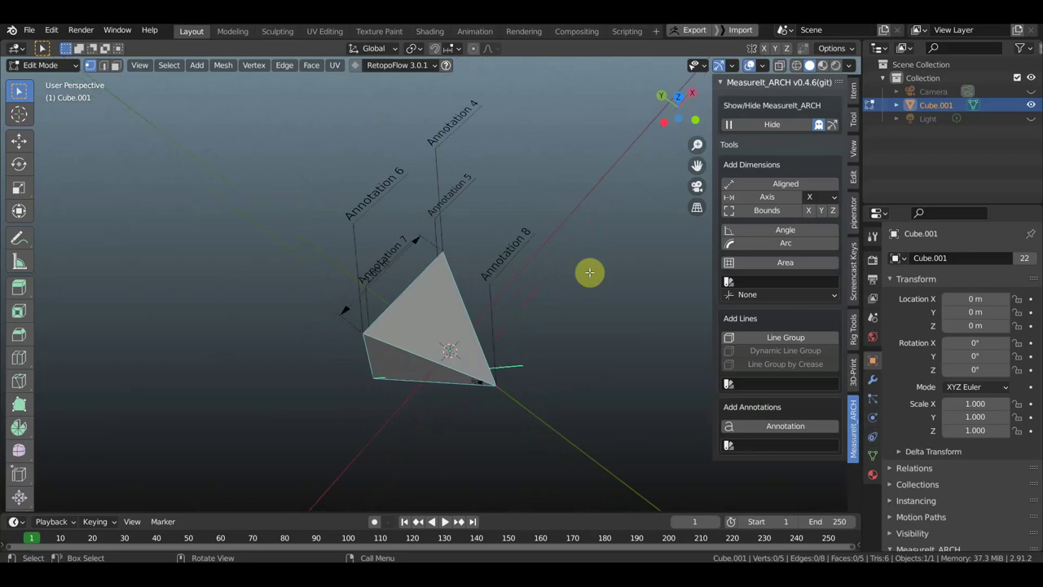